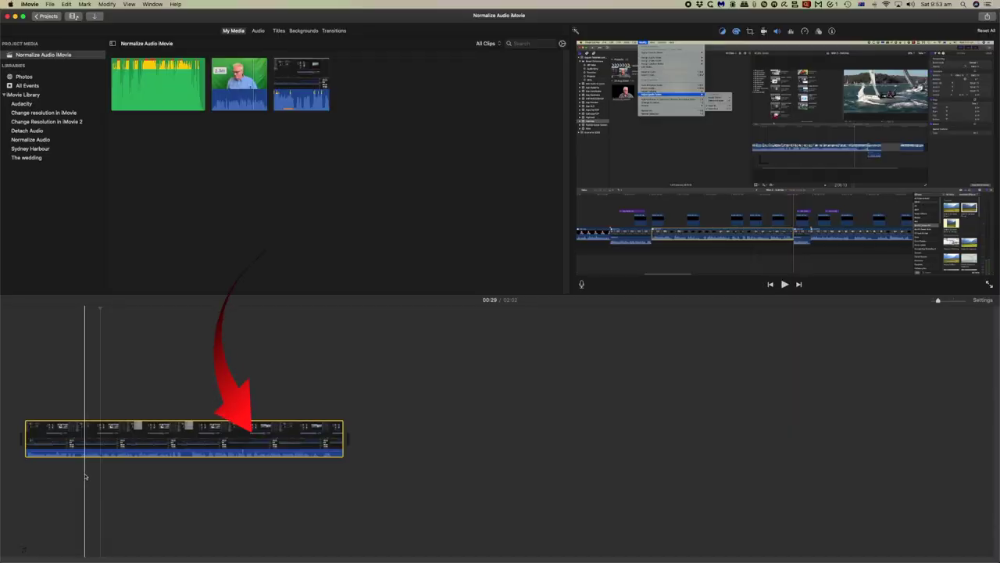
# Preview the clip, switch on Auto volume (now 96%), and play it again to compare
pyautogui.press('space')
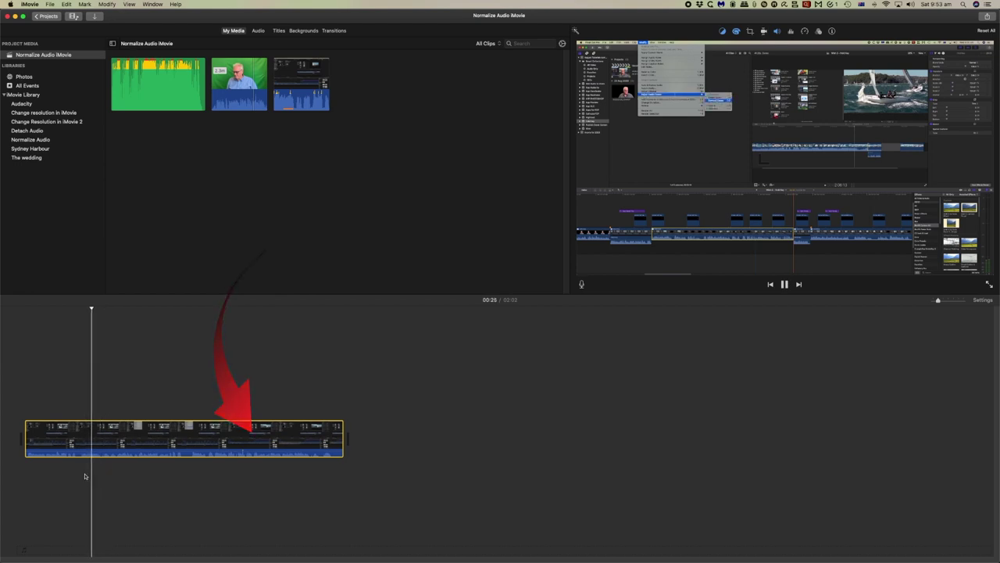
pyautogui.press('space')
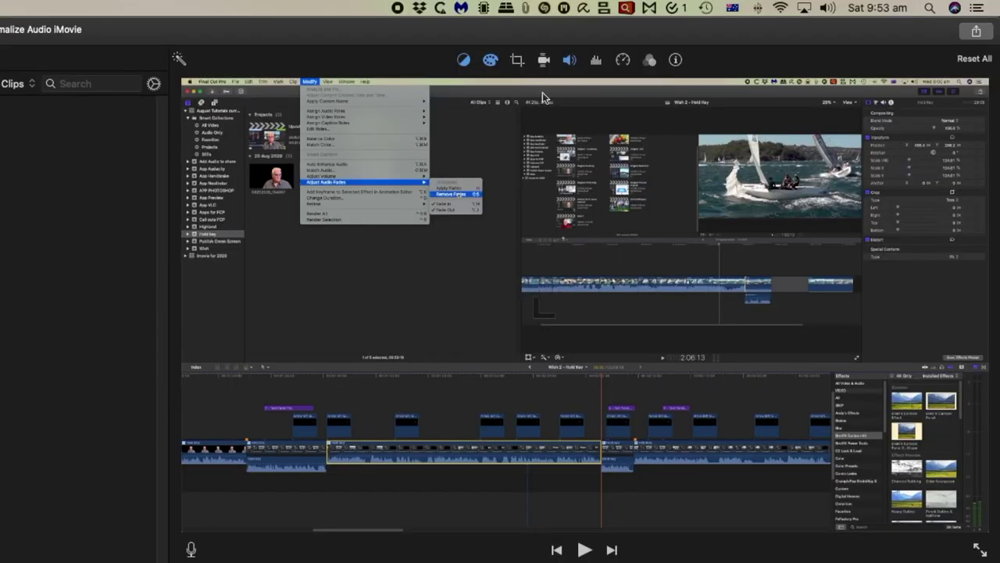
pyautogui.click(568, 62)
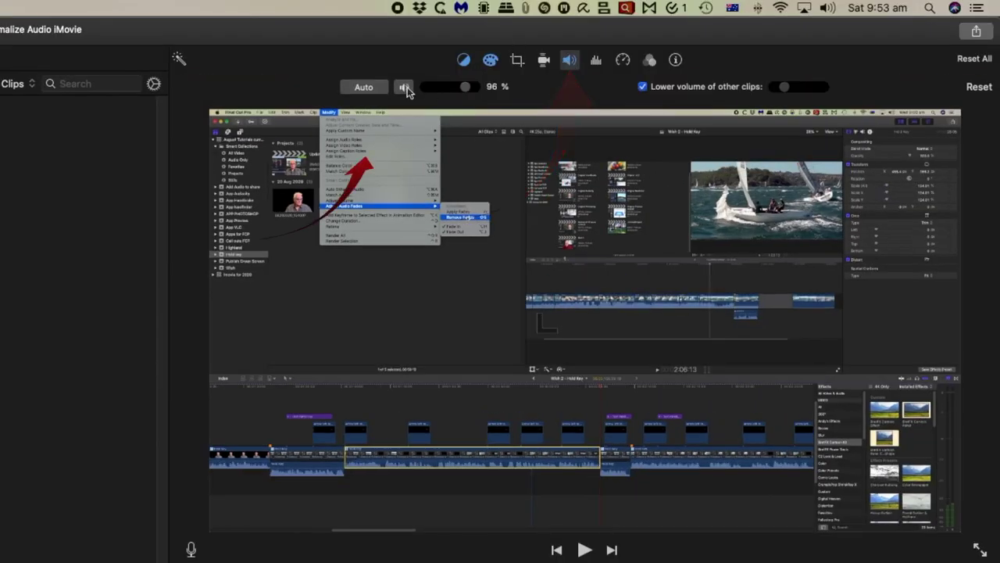
pyautogui.click(363, 87)
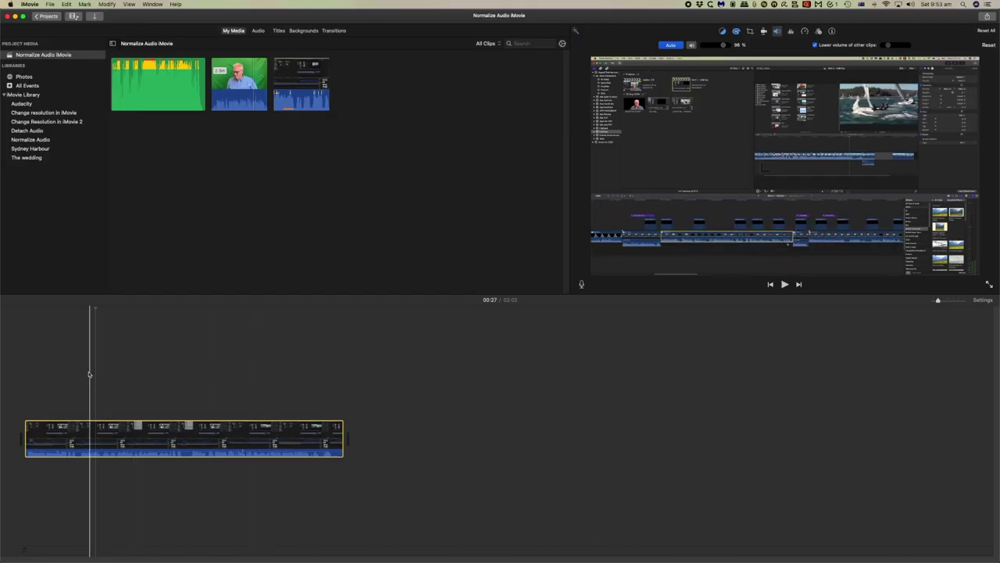
pyautogui.press('space')
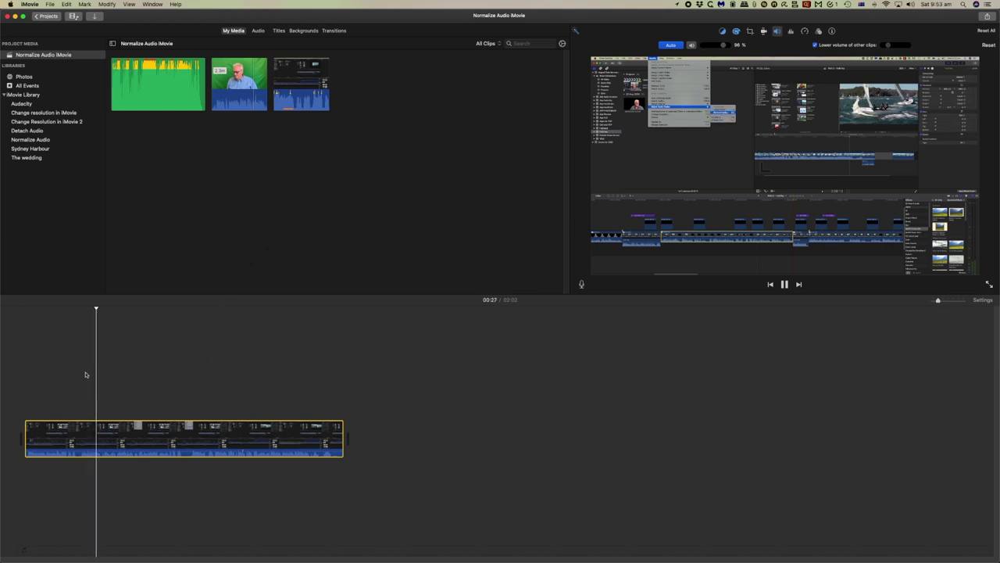
pyautogui.press('space')
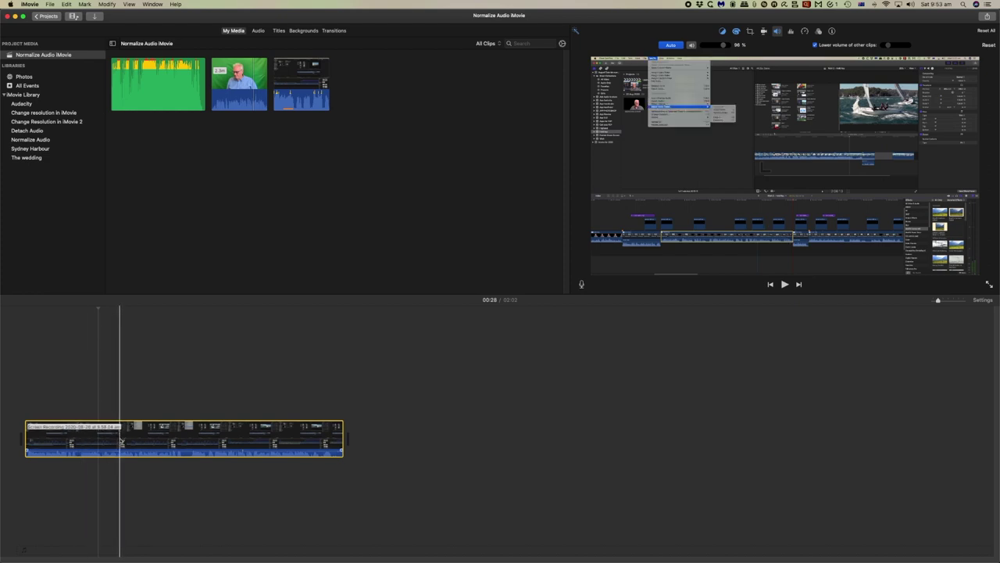
# With Auto volume off, export the project as an Audio Only file
pyautogui.click(671, 46)
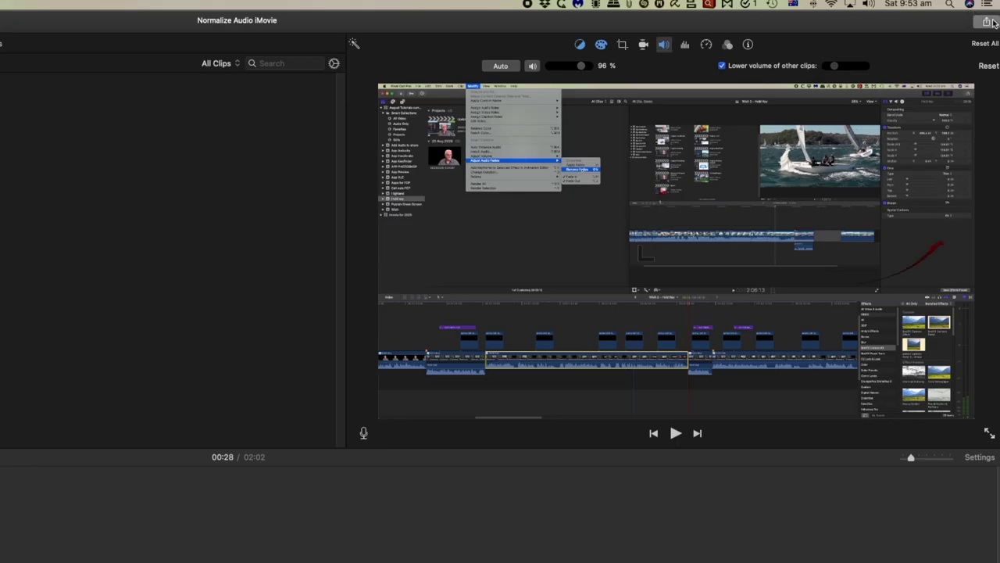
pyautogui.click(987, 21)
pyautogui.click(966, 116)
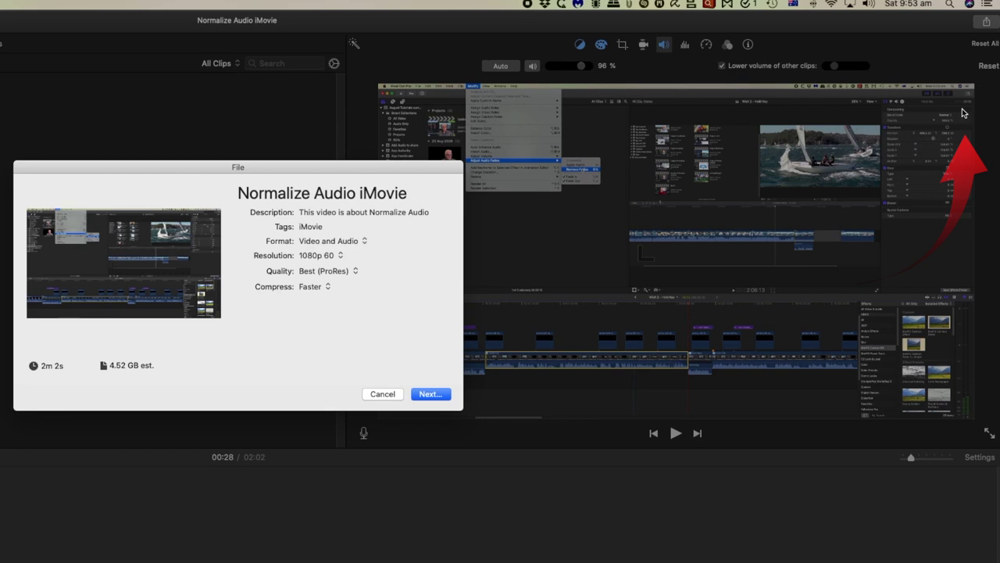
pyautogui.click(344, 241)
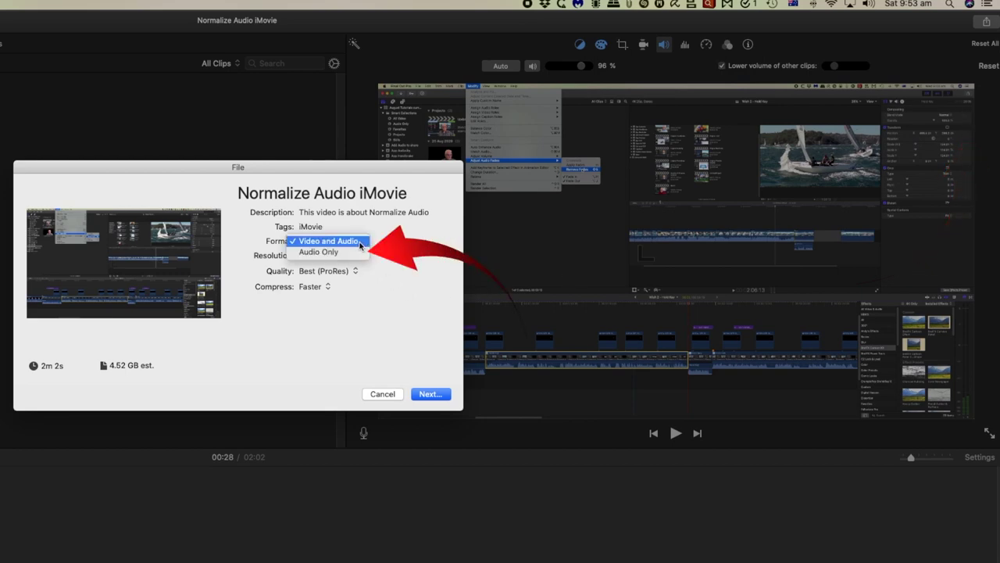
pyautogui.click(336, 254)
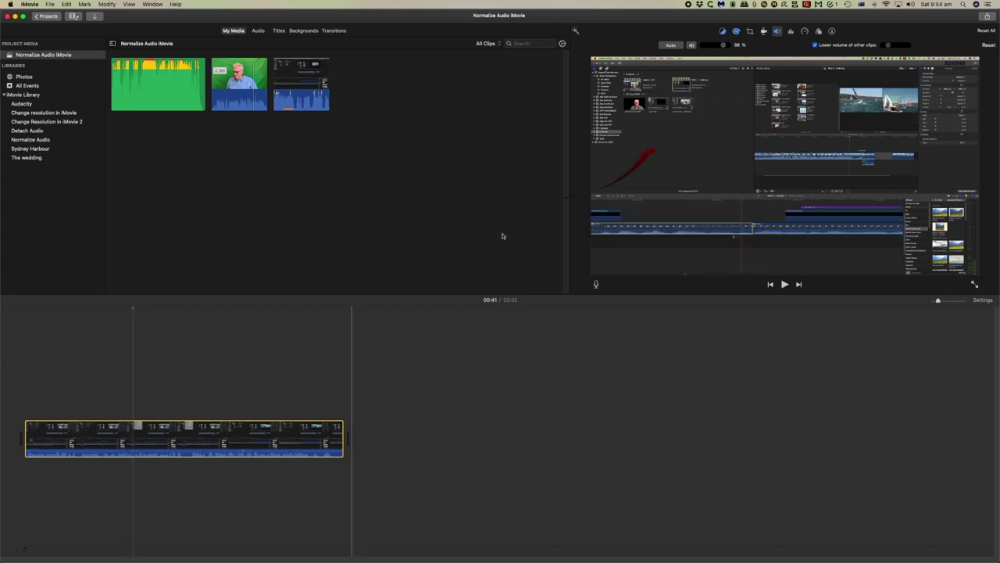
# Turn Auto volume back on and start a second Audio Only export
pyautogui.click(673, 47)
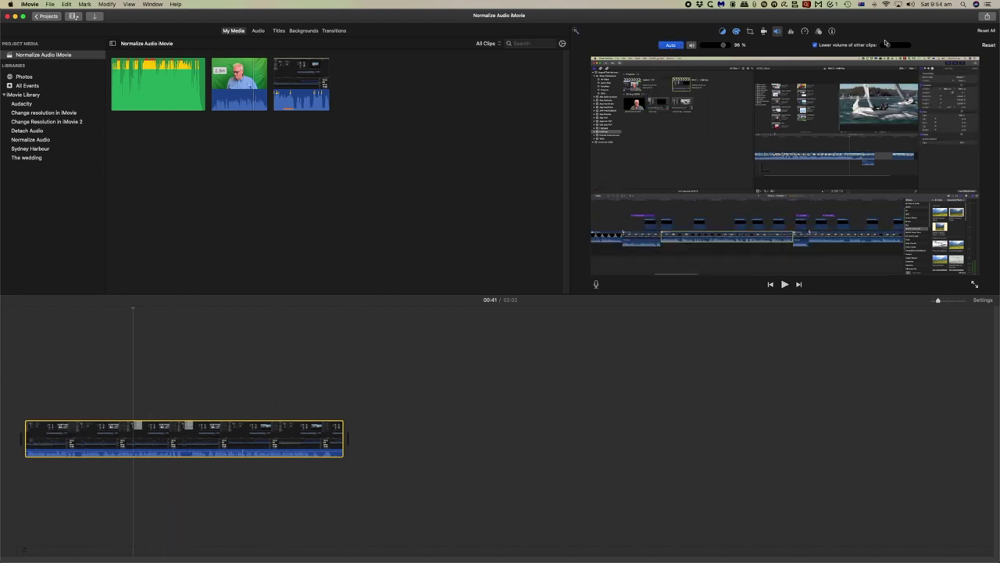
pyautogui.click(986, 15)
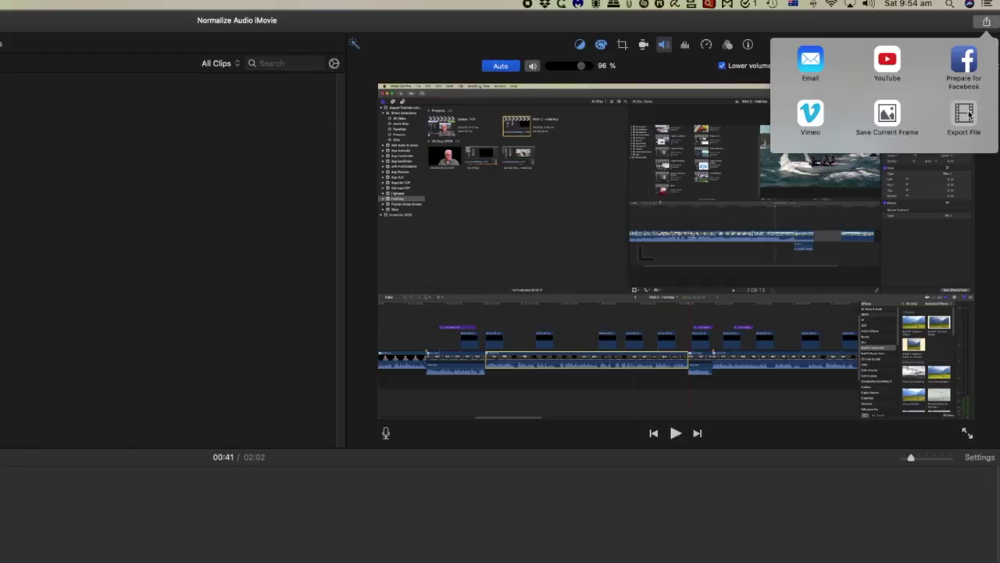
pyautogui.click(974, 78)
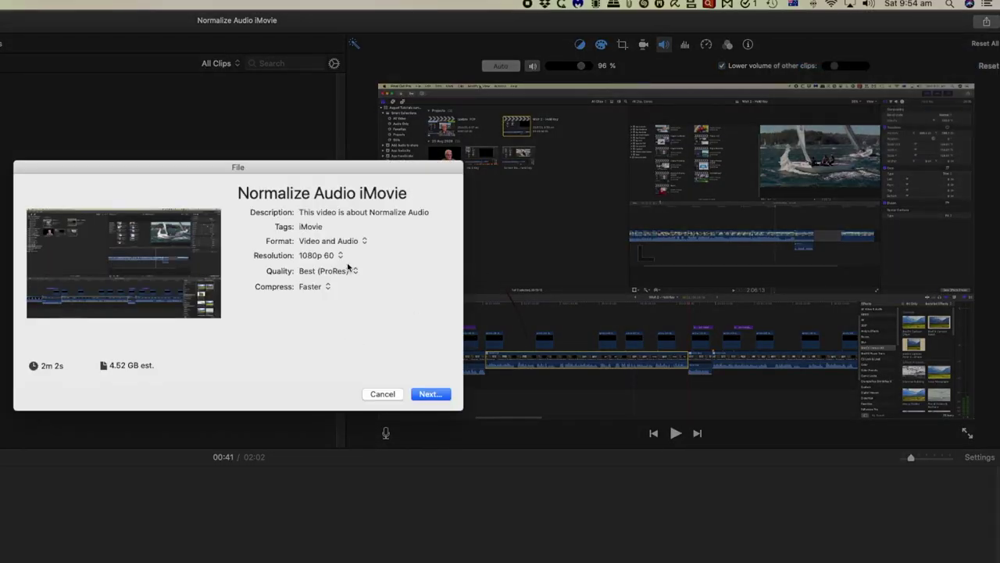
pyautogui.click(357, 245)
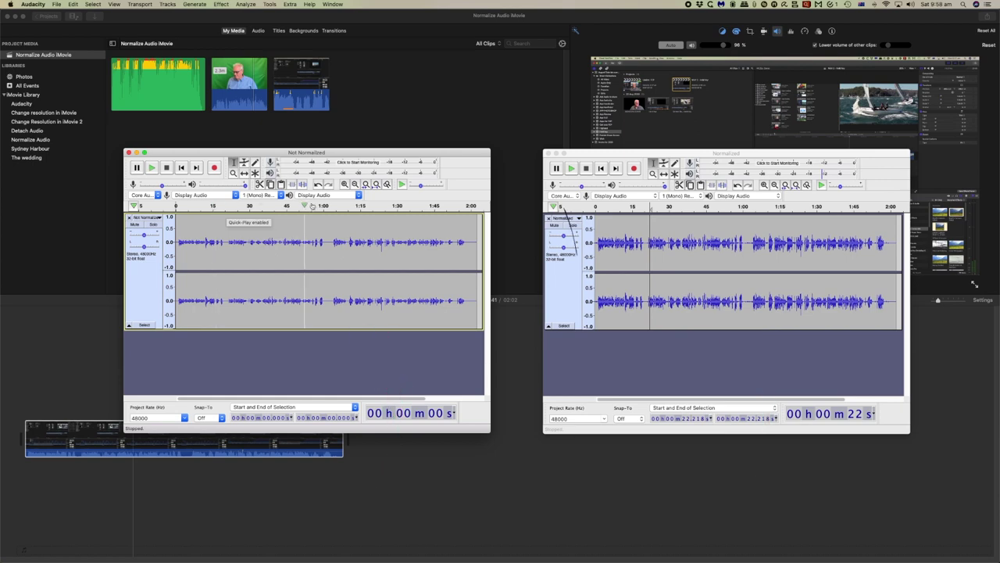
pyautogui.click(229, 228)
pyautogui.press('space')
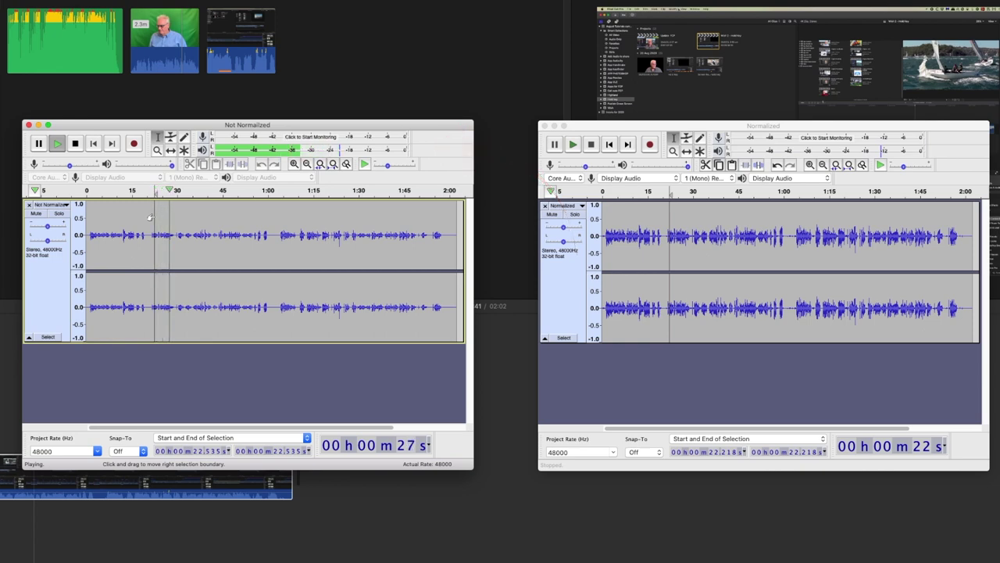
pyautogui.press('space')
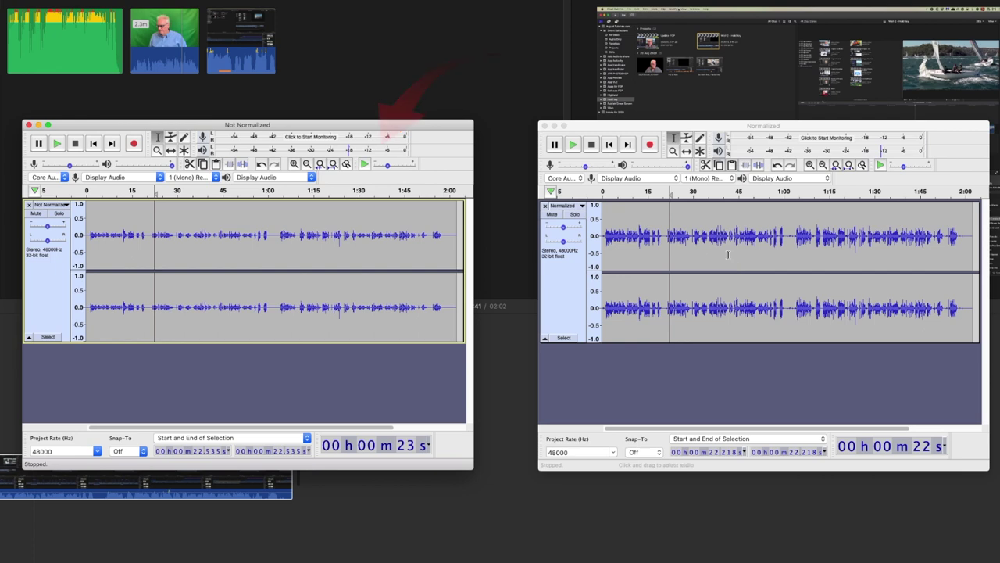
pyautogui.click(674, 230)
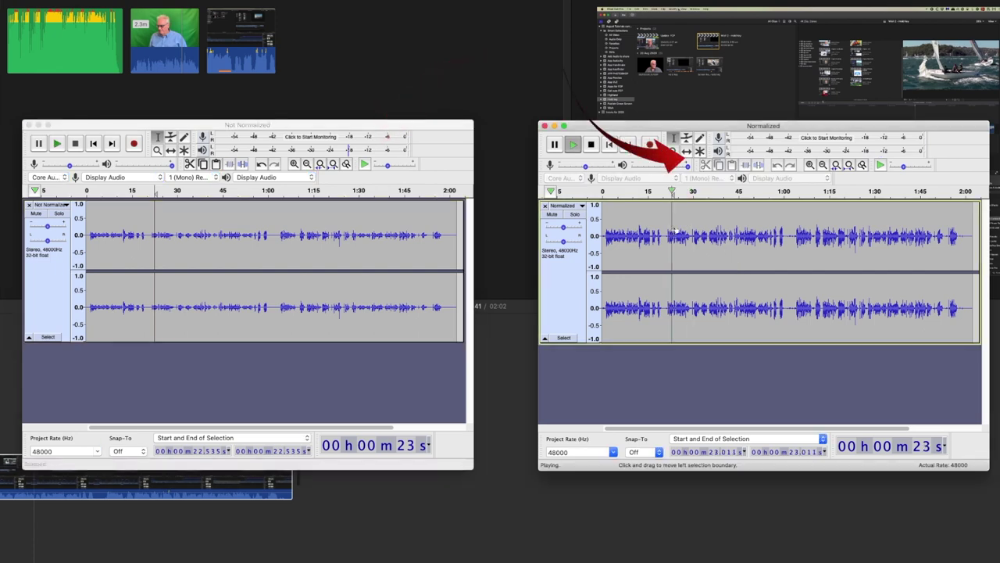
pyautogui.press('space')
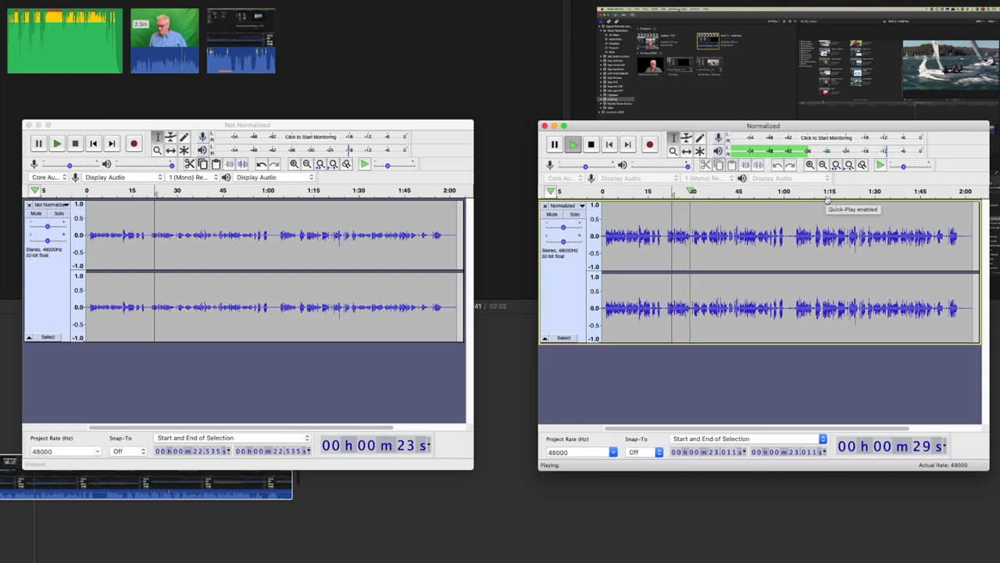
pyautogui.press('space')
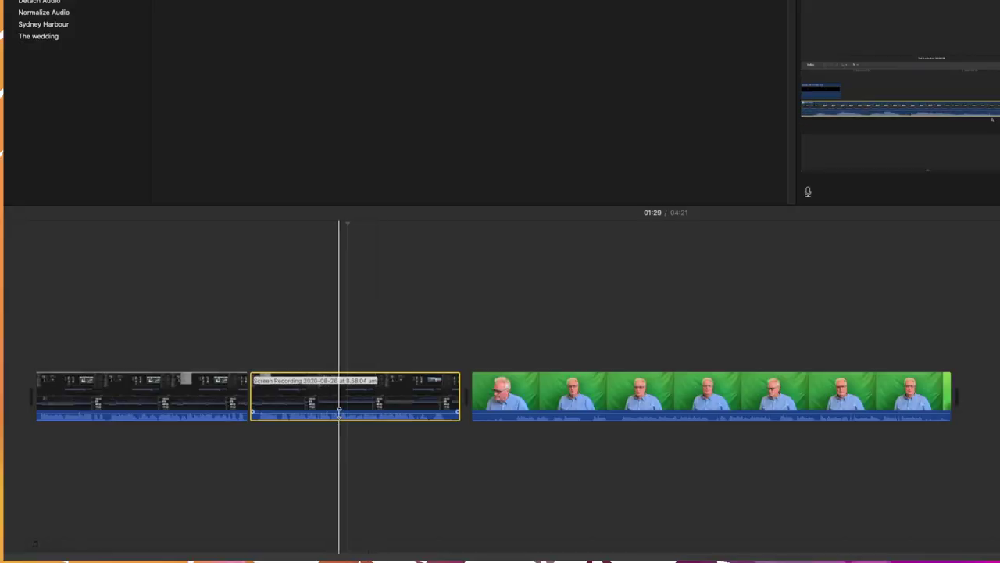
# Adjust the clip volume line, enable Auto volume, and raise the selected clips' volume slider
pyautogui.moveTo(341, 412); pyautogui.dragTo(338, 418)
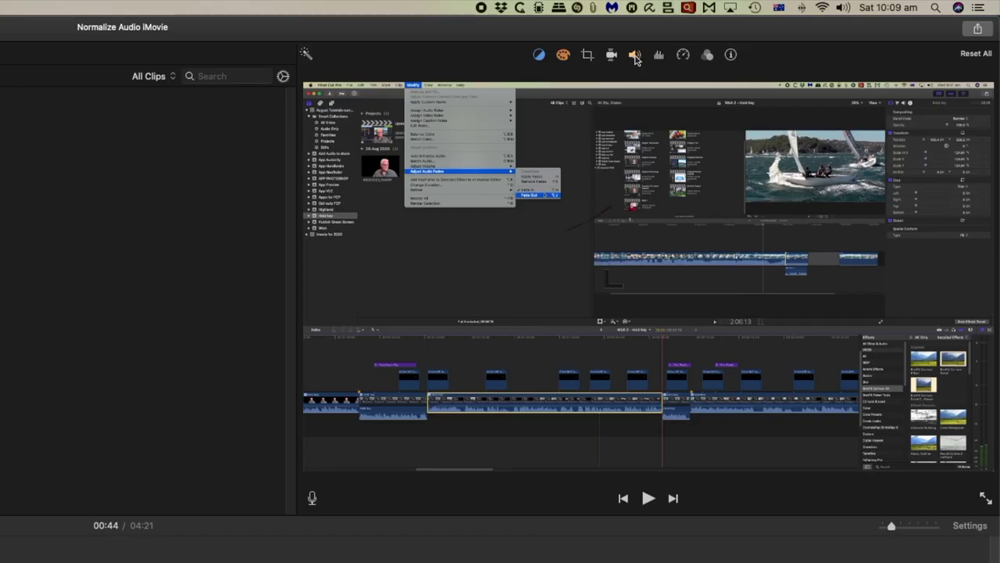
pyautogui.click(635, 55)
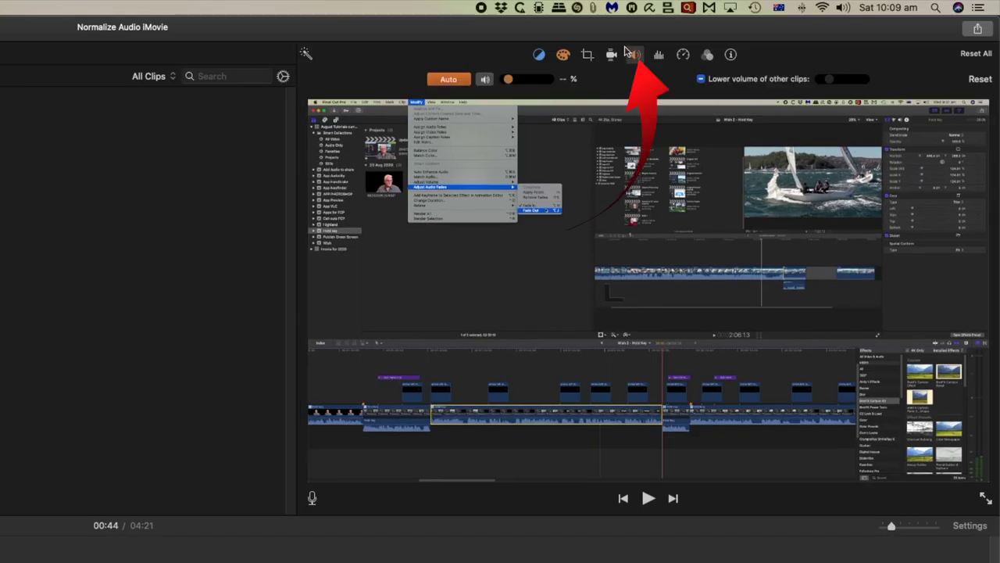
pyautogui.click(448, 80)
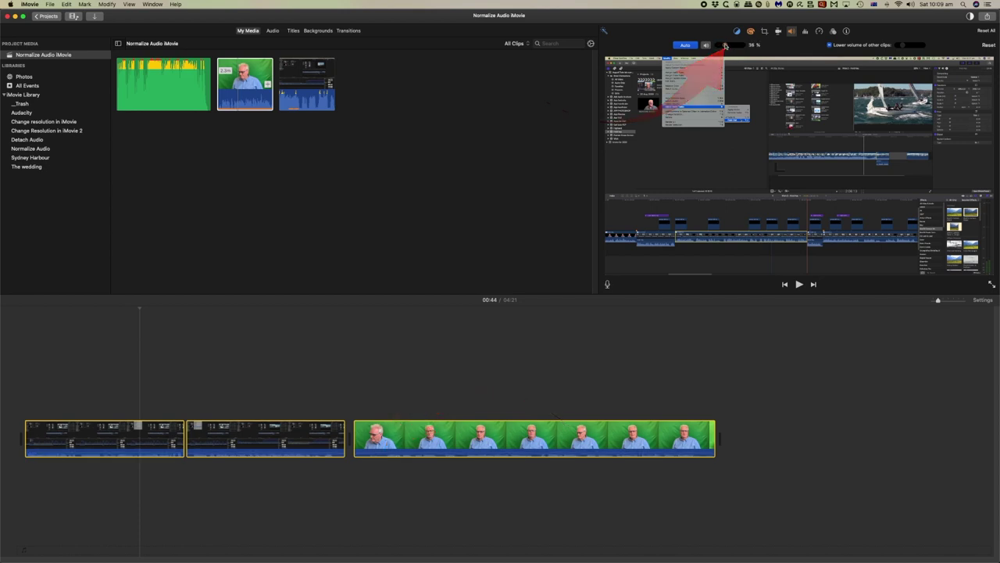
pyautogui.moveTo(724, 45); pyautogui.dragTo(742, 47)
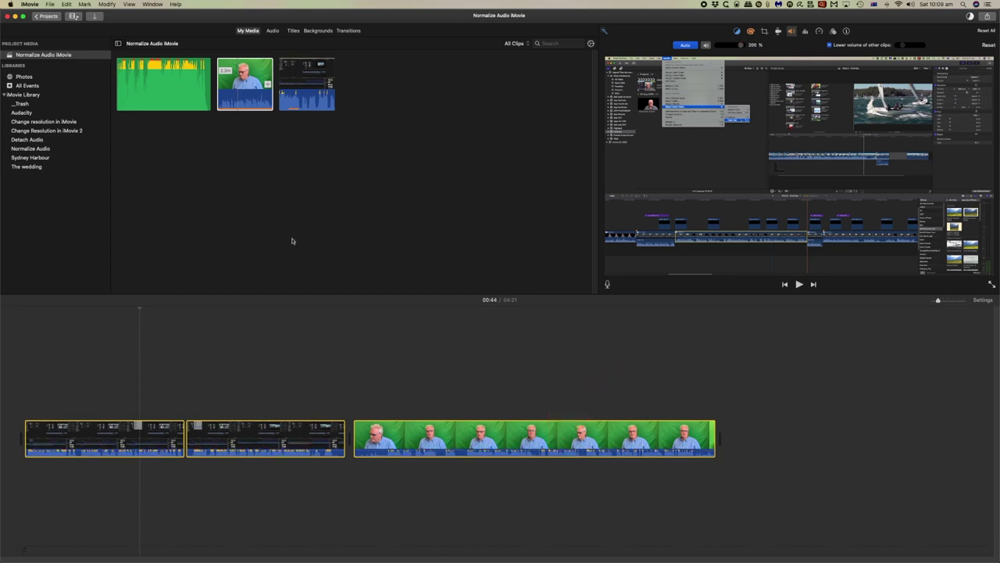
# Deselect the clips and play the timeline from two positions to hear the louder audio
pyautogui.click(147, 344)
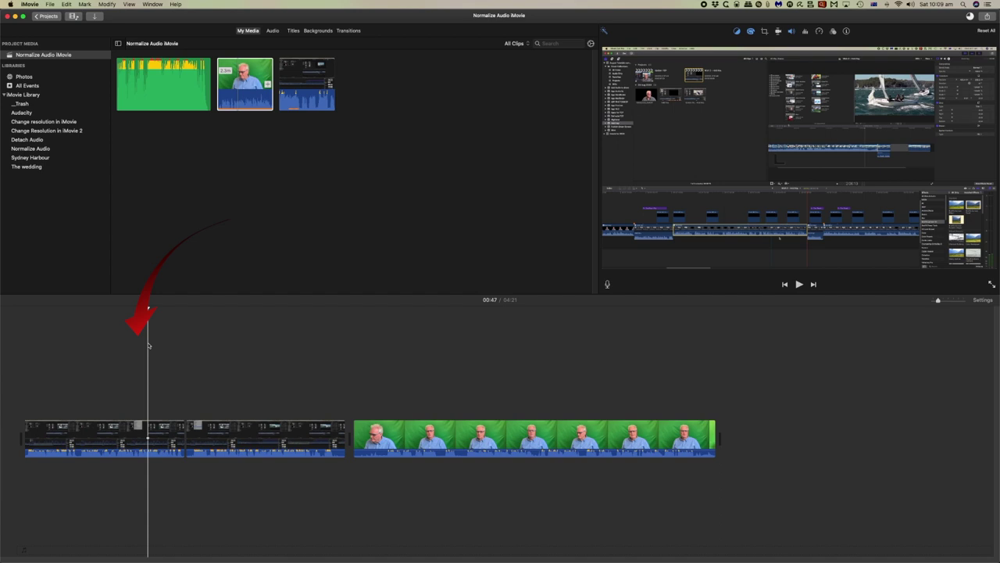
pyautogui.press('space')
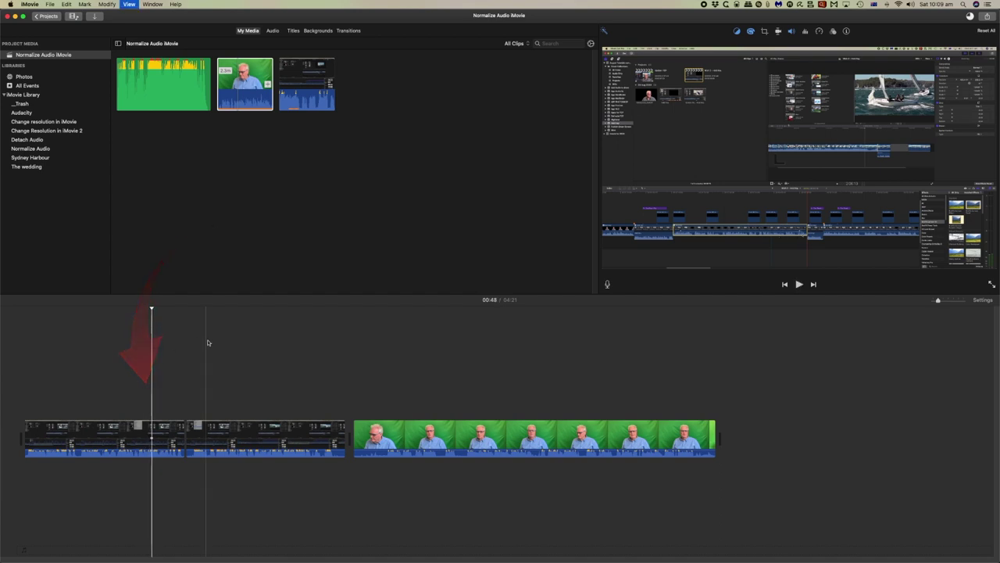
pyautogui.click(213, 344)
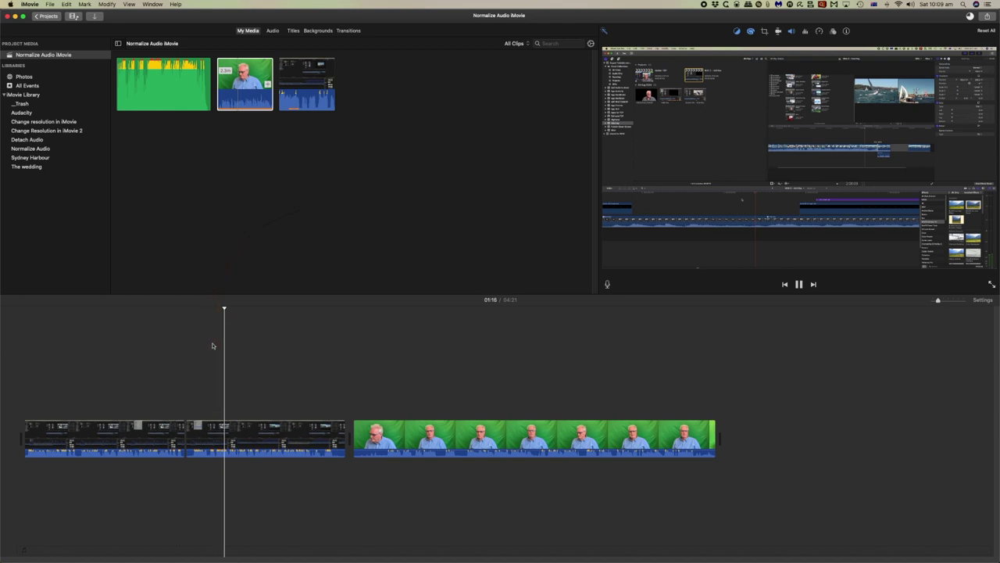
pyautogui.press('space')
pyautogui.click(157, 350)
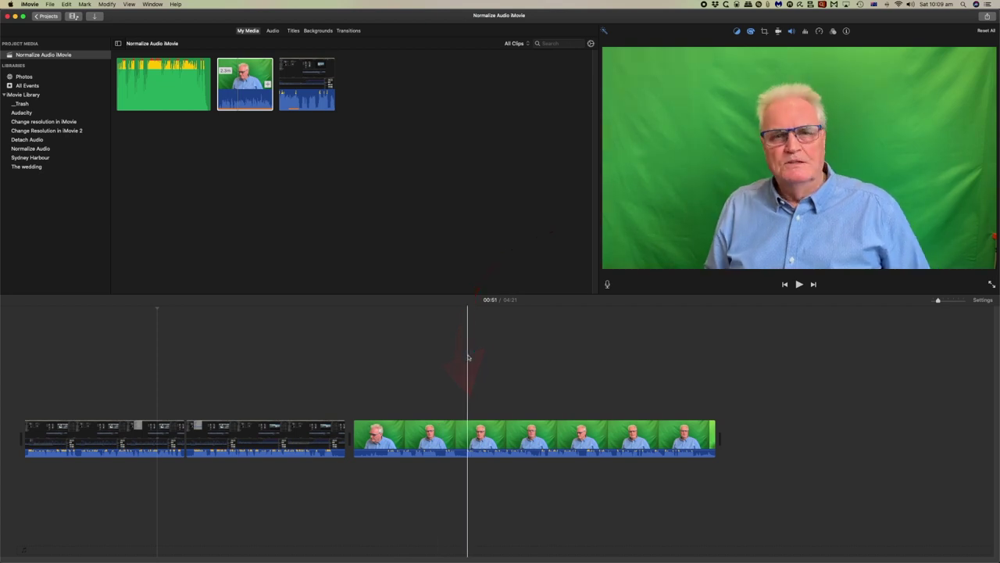
pyautogui.press('space')
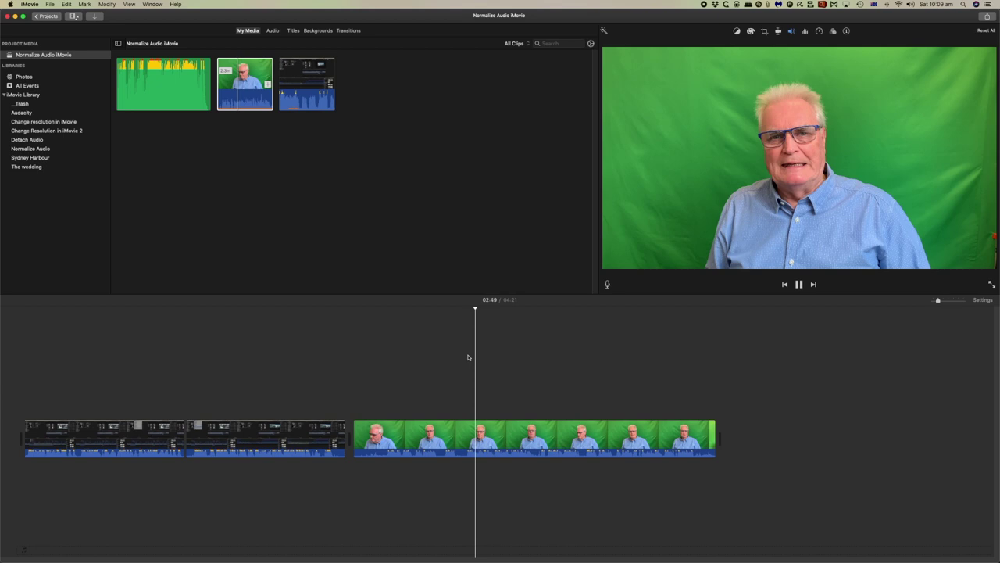
pyautogui.press('space')
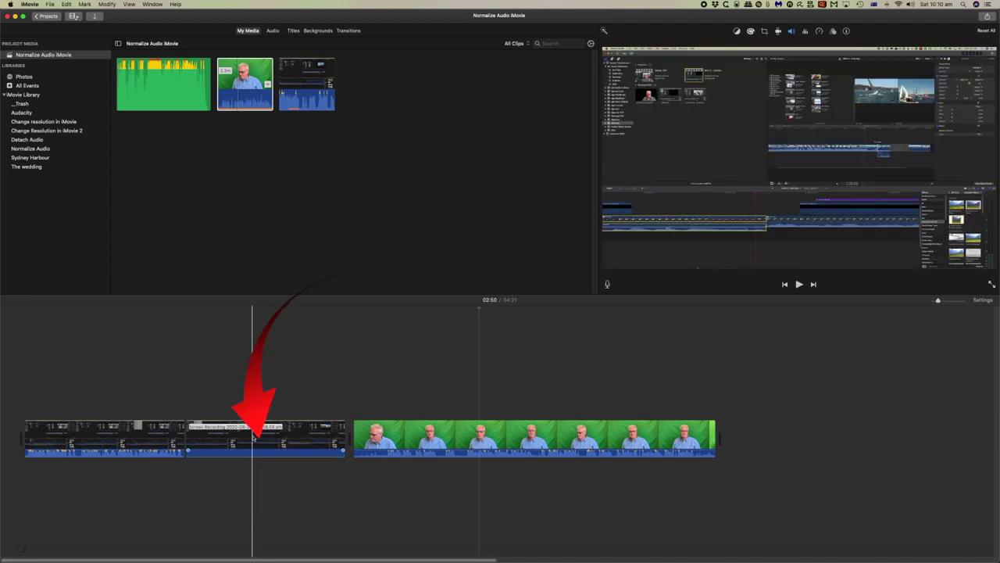
# Copy the first timeline clip with Command+C
pyautogui.click(257, 439)
pyautogui.click(162, 439)
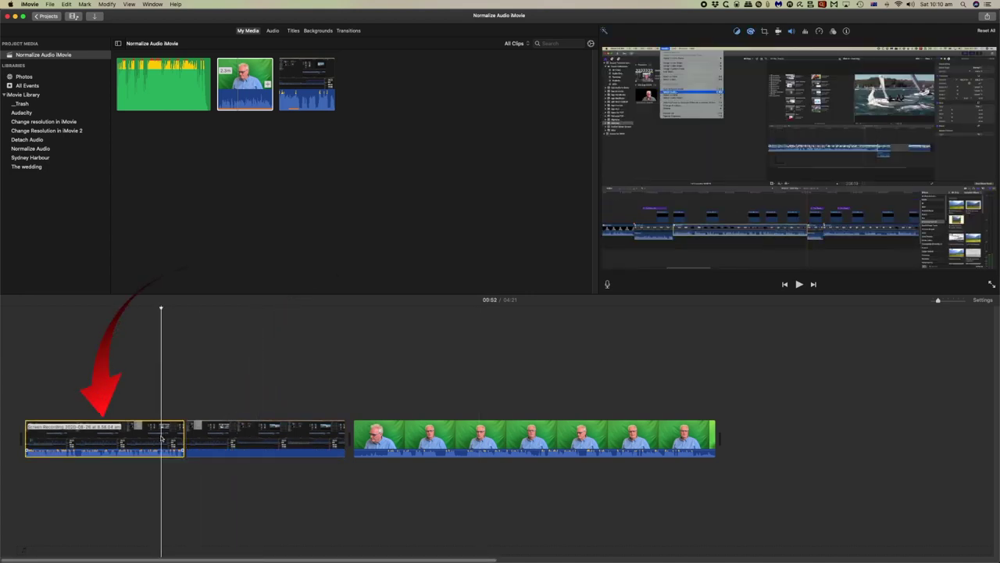
pyautogui.press('super+c')
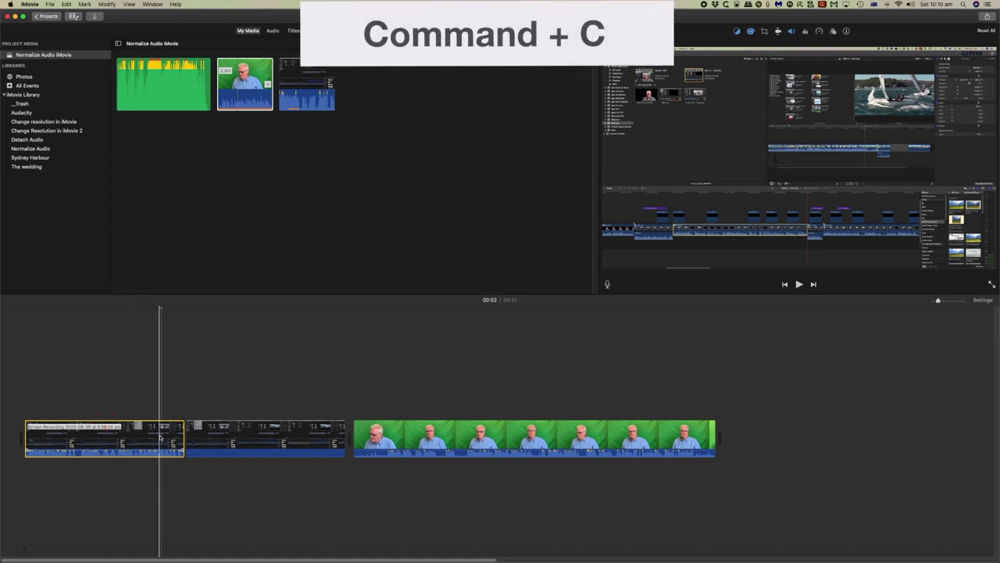
# Paste only the Volume adjustment onto the second clip and review the Paste Adjustments options
pyautogui.click(241, 439)
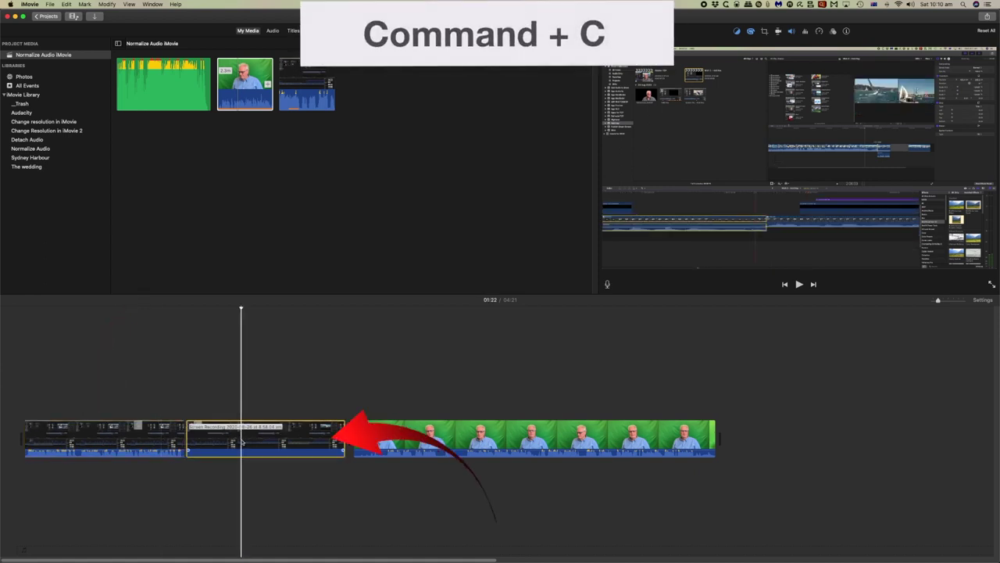
pyautogui.click(67, 4)
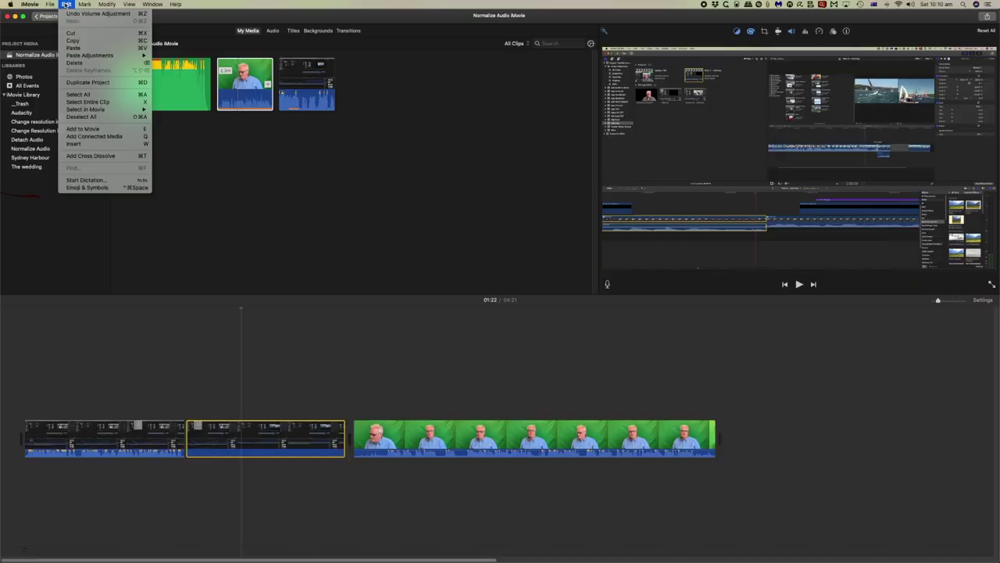
pyautogui.moveTo(71, 57)
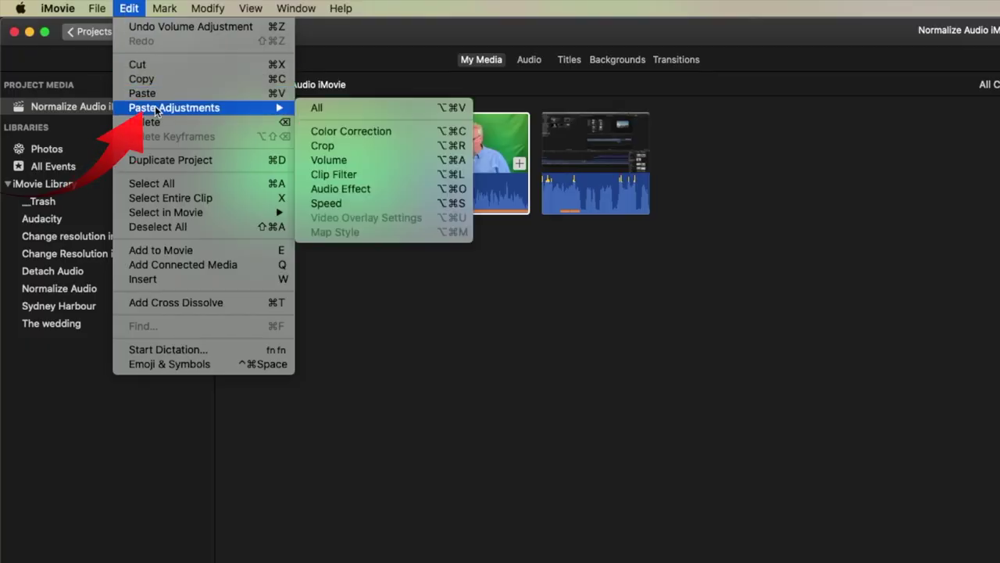
pyautogui.click(337, 160)
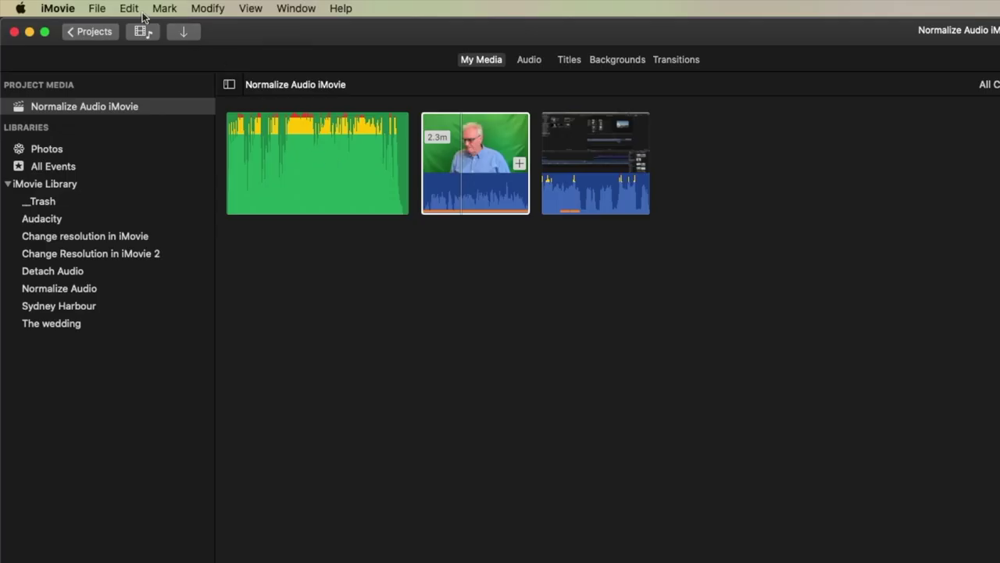
pyautogui.click(131, 10)
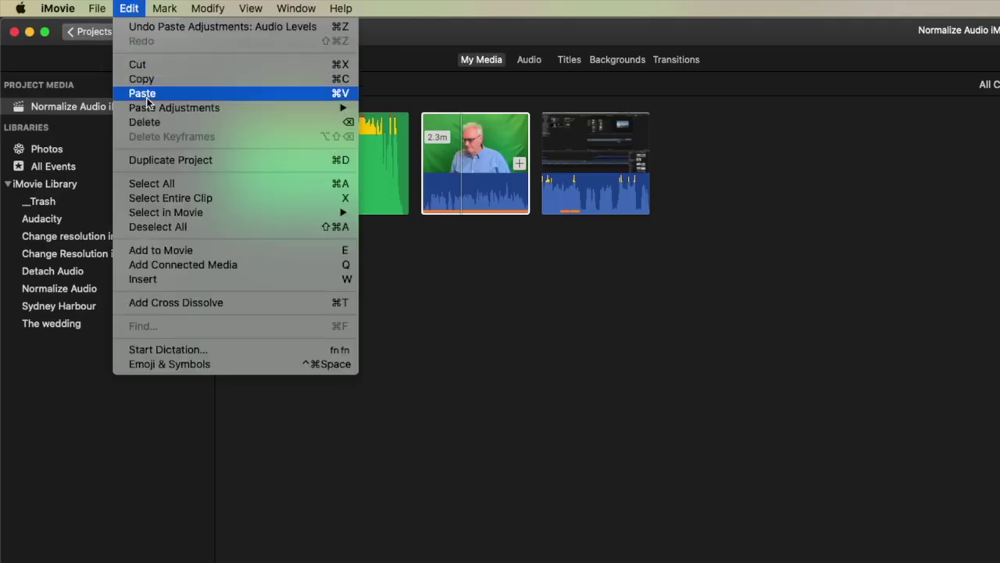
pyautogui.moveTo(148, 111)
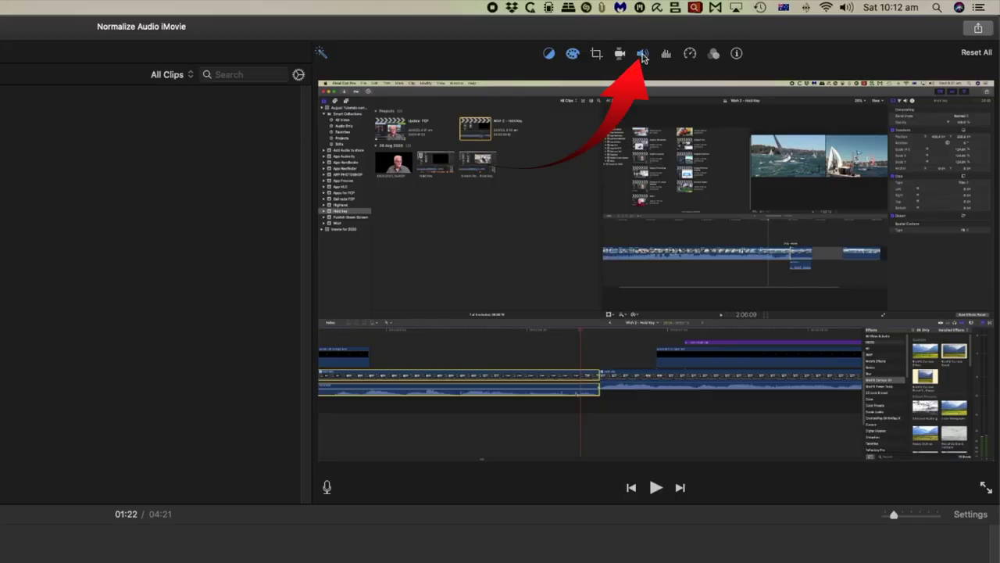
# Show the second clip's volume settings, set at 200% with Auto on
pyautogui.click(642, 53)
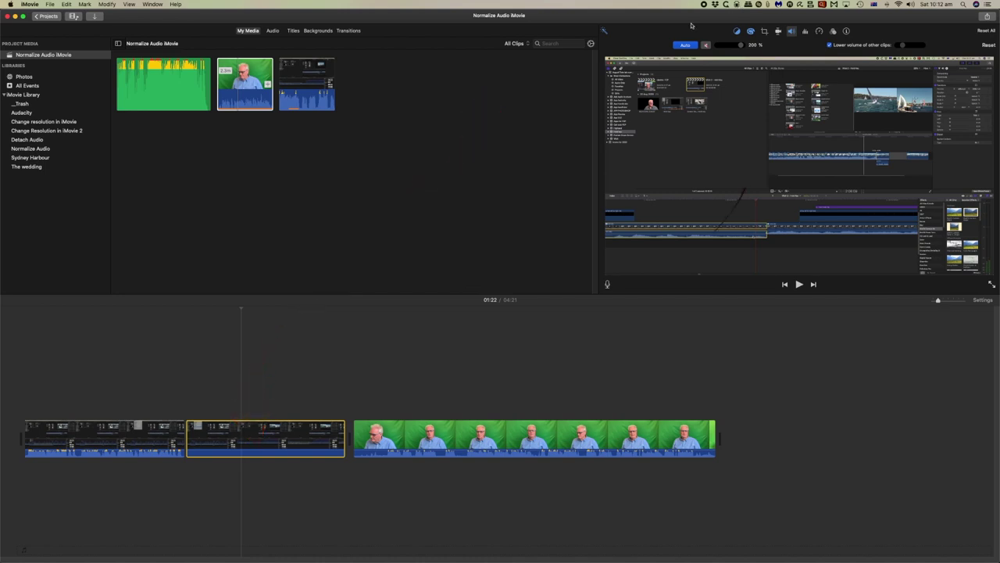
pyautogui.click(707, 44)
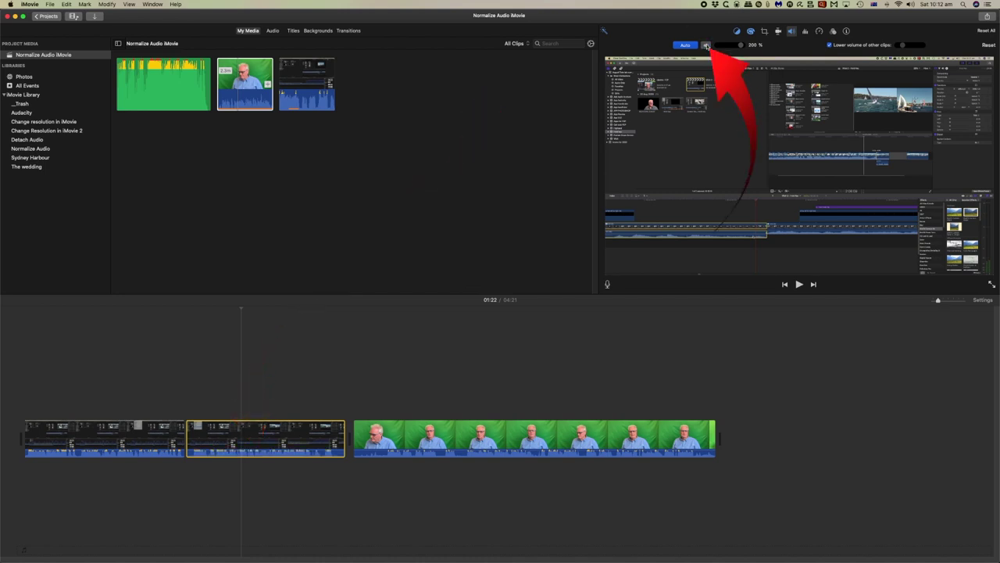
# Turn off ducking other clips, place the Power ending music under the second clip, and preview
pyautogui.click(829, 45)
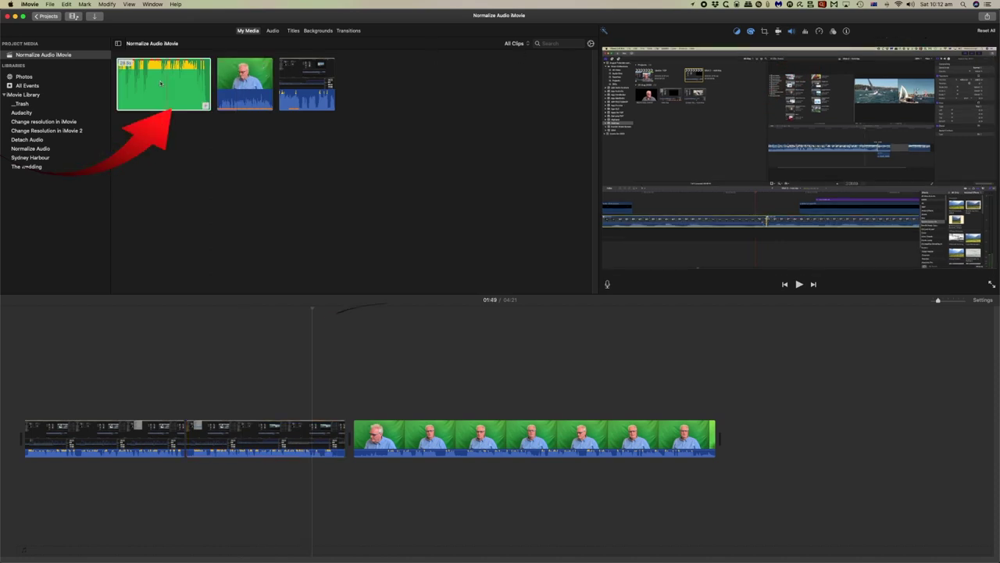
pyautogui.moveTo(160, 85)
pyautogui.mouseDown()
pyautogui.moveTo(258, 530)
pyautogui.moveTo(258, 516)
pyautogui.mouseUp()
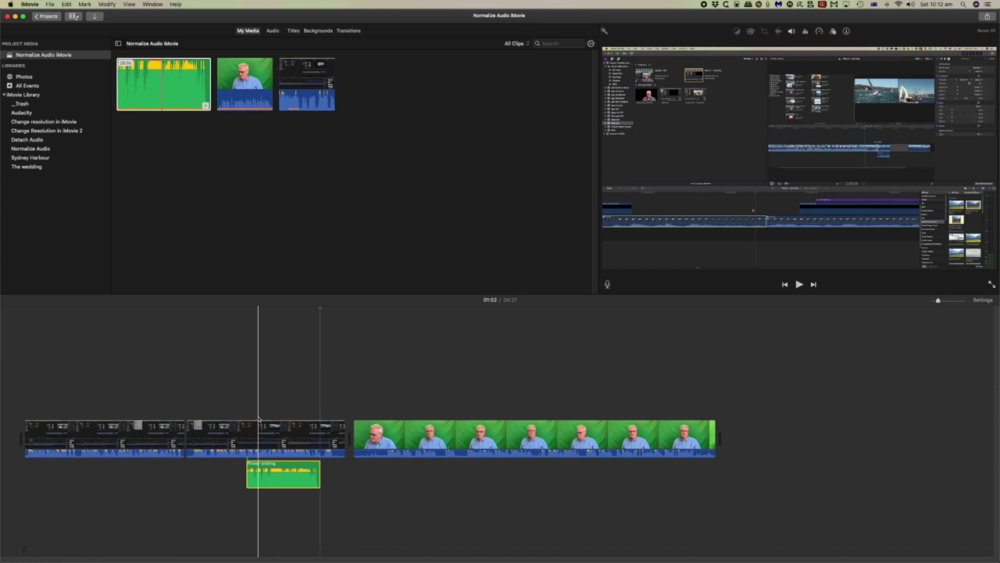
pyautogui.press('space')
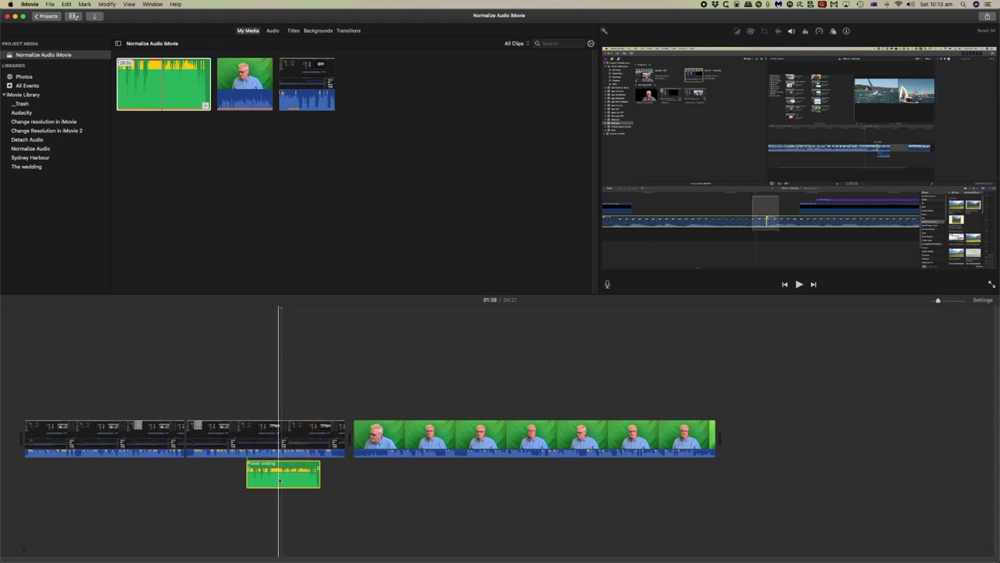
# Enable 'Lower volume of other clips' on the second clip and preview the ducked Power ending music
pyautogui.click(284, 437)
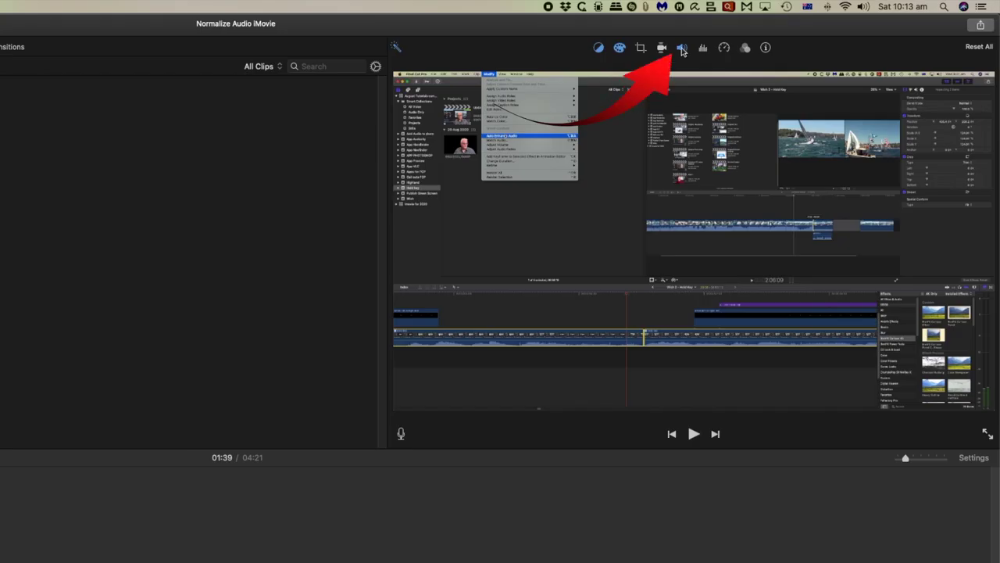
pyautogui.click(791, 32)
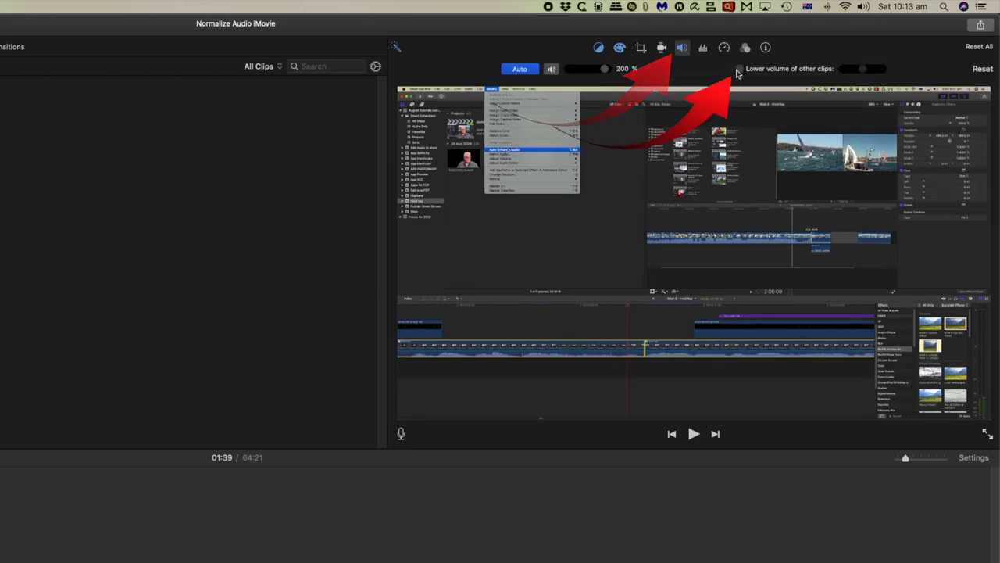
pyautogui.click(740, 70)
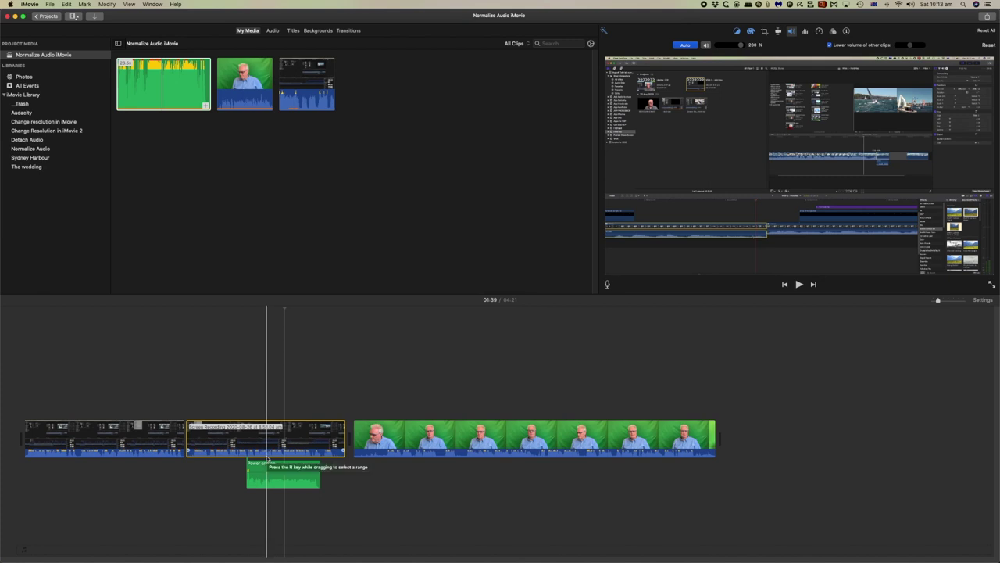
pyautogui.press('space')
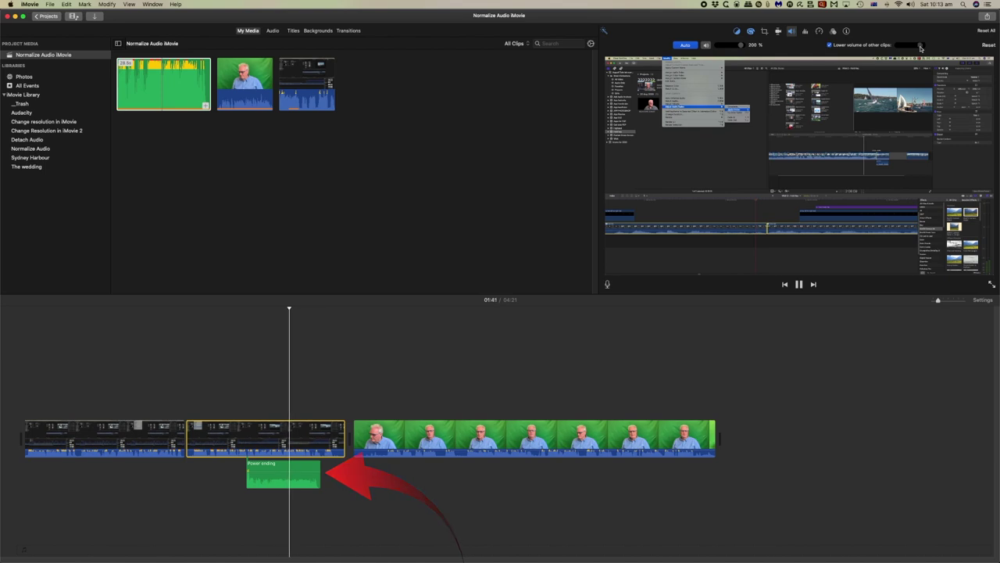
pyautogui.press('space')
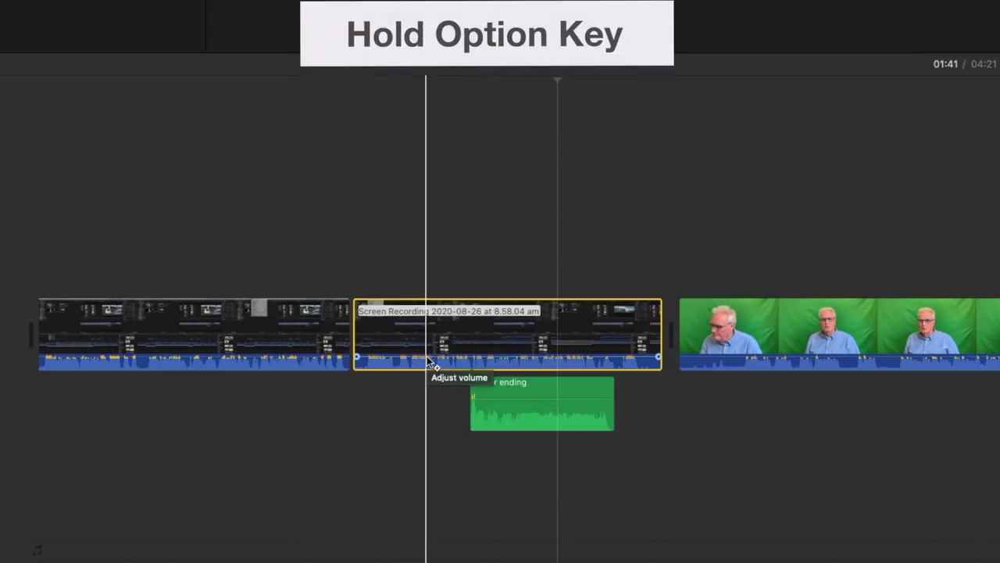
# Add four volume keyframes to the second clip and pull the middle section down to about 22%
pyautogui.keyDown('alt'); pyautogui.click(427, 358); pyautogui.keyUp('alt')
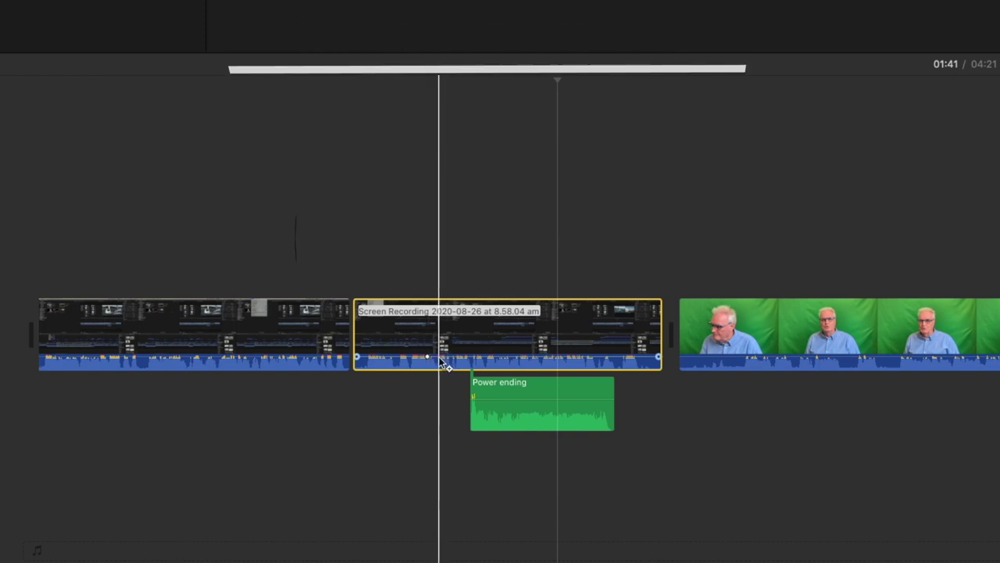
pyautogui.keyDown('alt'); pyautogui.click(439, 357); pyautogui.keyUp('alt')
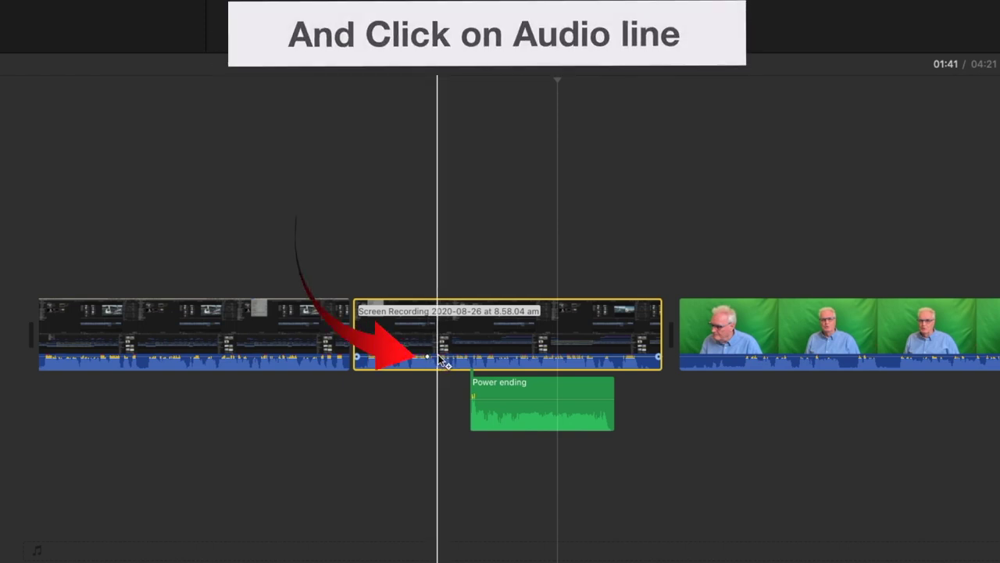
pyautogui.keyDown('alt'); pyautogui.click(480, 357); pyautogui.keyUp('alt')
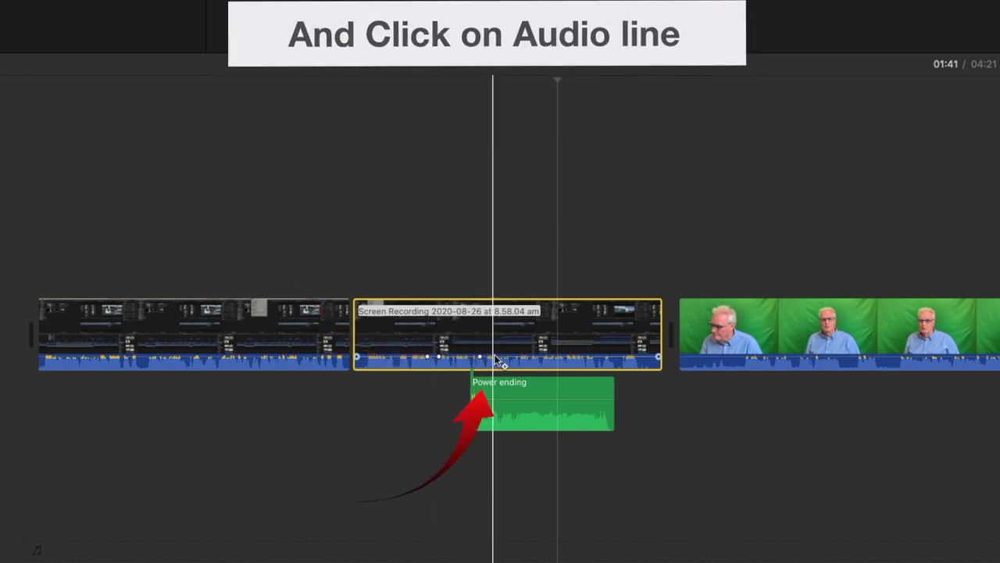
pyautogui.keyDown('alt'); pyautogui.click(494, 357); pyautogui.keyUp('alt')
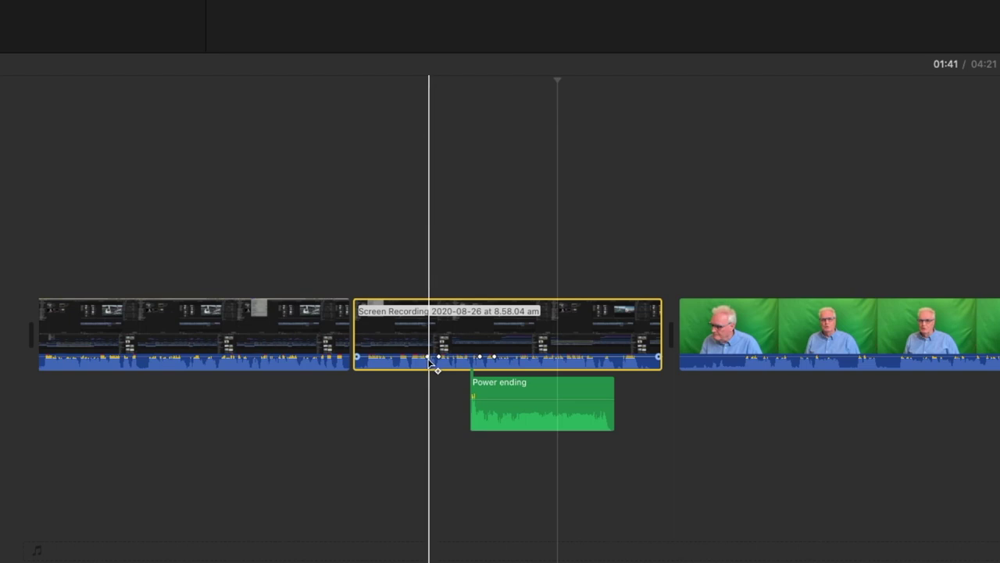
pyautogui.click(455, 357)
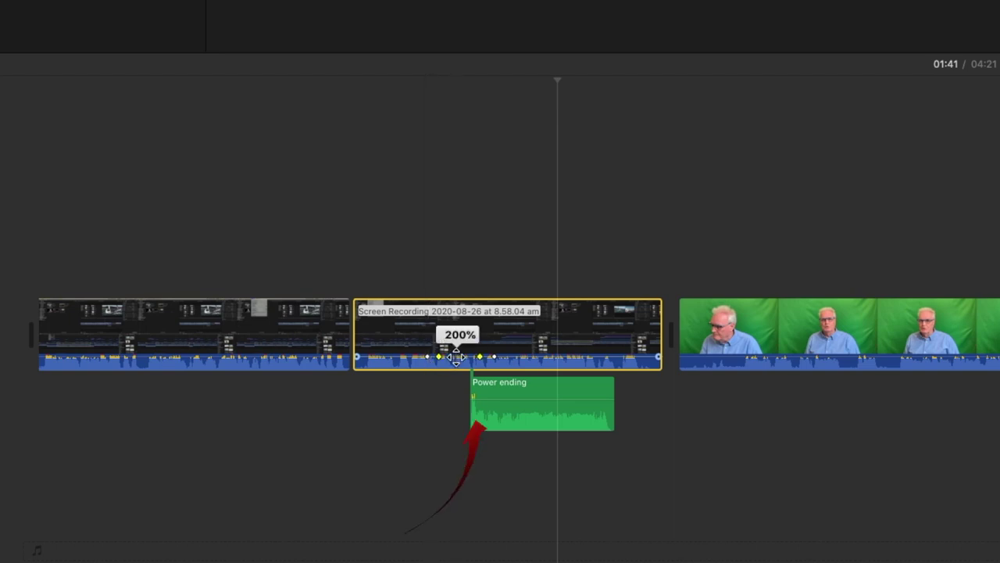
pyautogui.moveTo(456, 357); pyautogui.dragTo(455, 362)
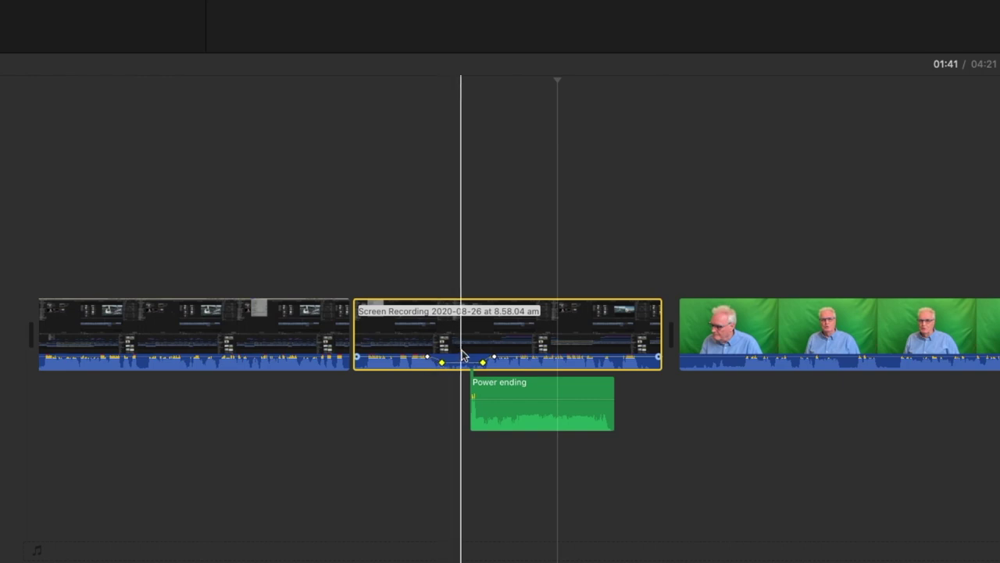
# Lower the dip's bottom keyframe to about 6% and shift the dip's keyframes slightly earlier
pyautogui.click(463, 344)
pyautogui.click(441, 364)
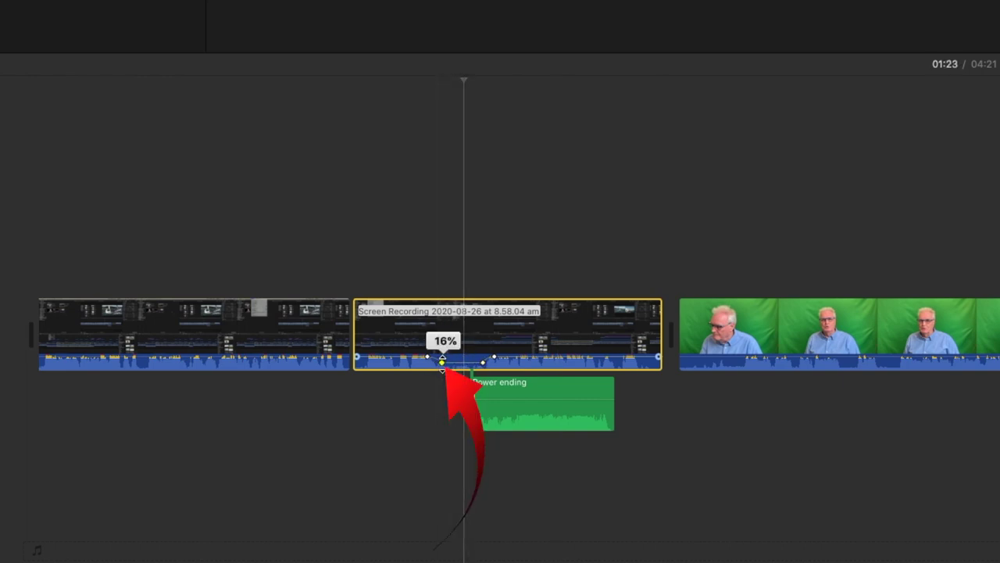
pyautogui.moveTo(442, 358); pyautogui.dragTo(442, 364)
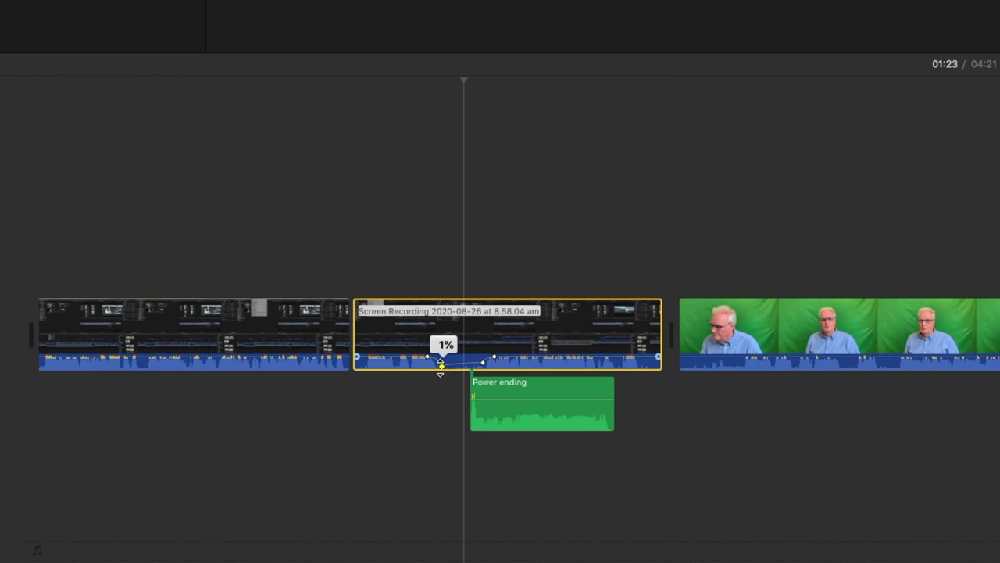
pyautogui.moveTo(427, 356)
pyautogui.mouseDown()
pyautogui.moveTo(398, 356)
pyautogui.moveTo(418, 356)
pyautogui.mouseUp()
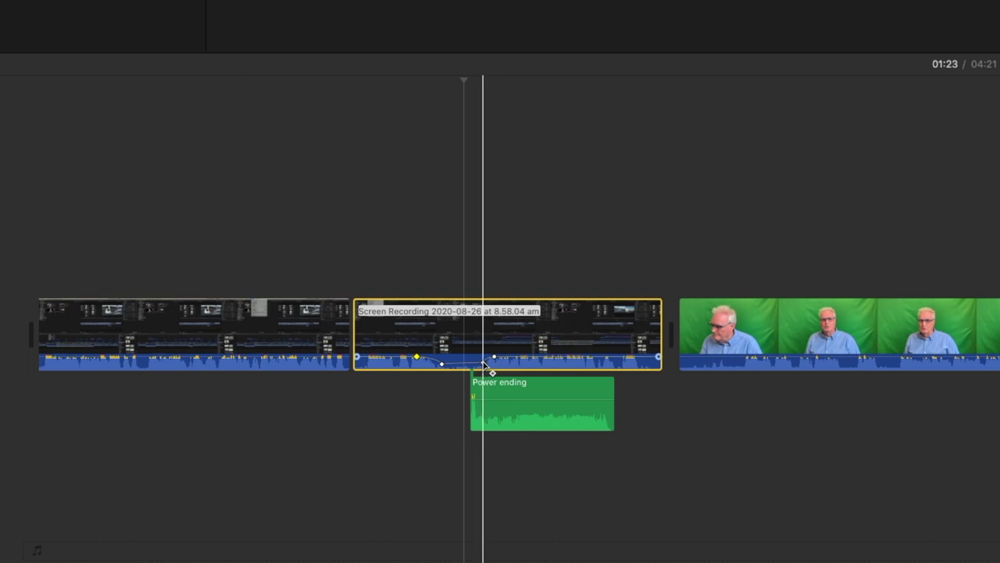
pyautogui.click(483, 362)
pyautogui.moveTo(480, 362); pyautogui.dragTo(474, 361)
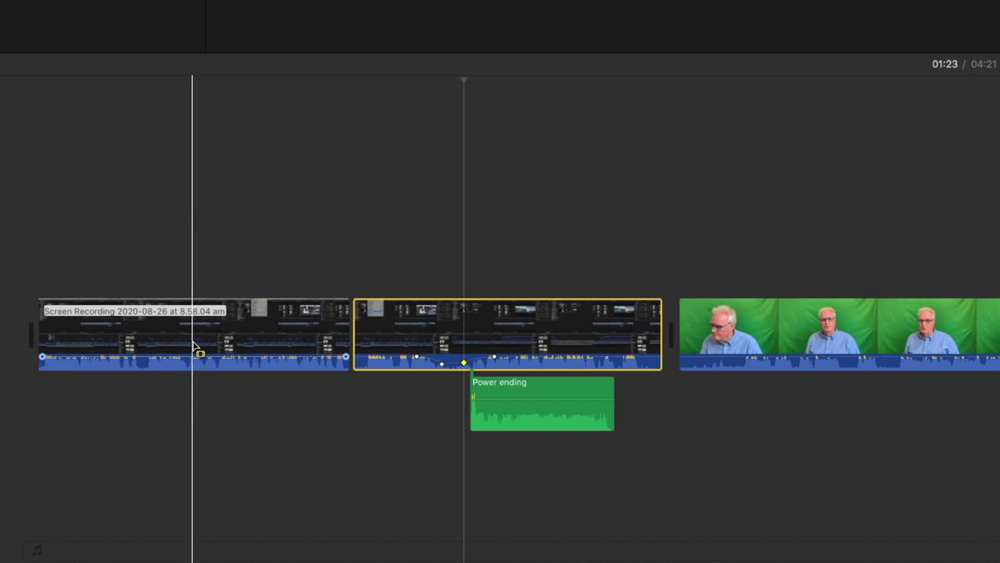
# Mark a range in the middle of the first screen recording clip and lower its volume
pyautogui.moveTo(195, 346); pyautogui.dragTo(295, 346)
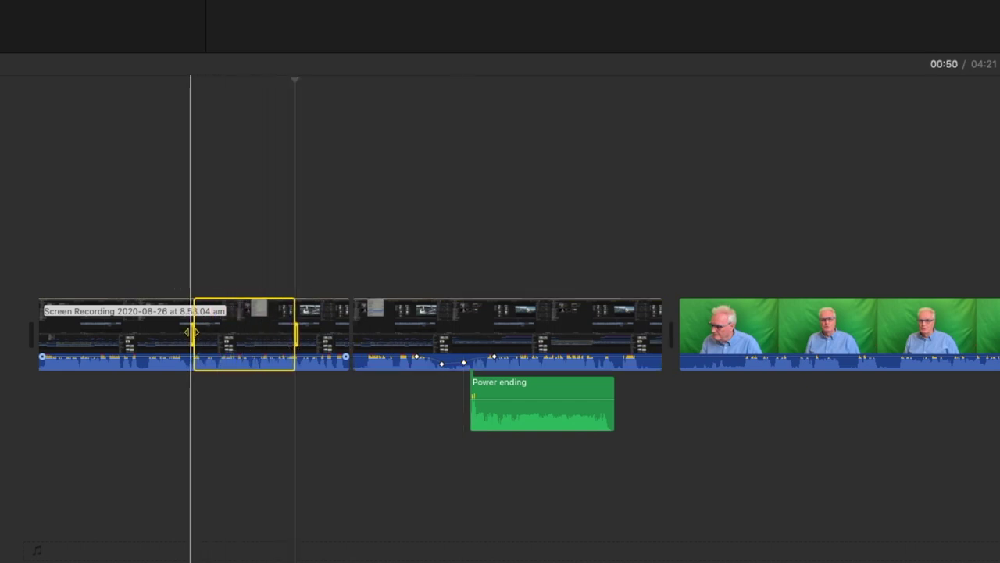
pyautogui.moveTo(192, 336)
pyautogui.mouseDown()
pyautogui.moveTo(161, 336)
pyautogui.moveTo(201, 338)
pyautogui.moveTo(181, 337)
pyautogui.mouseUp()
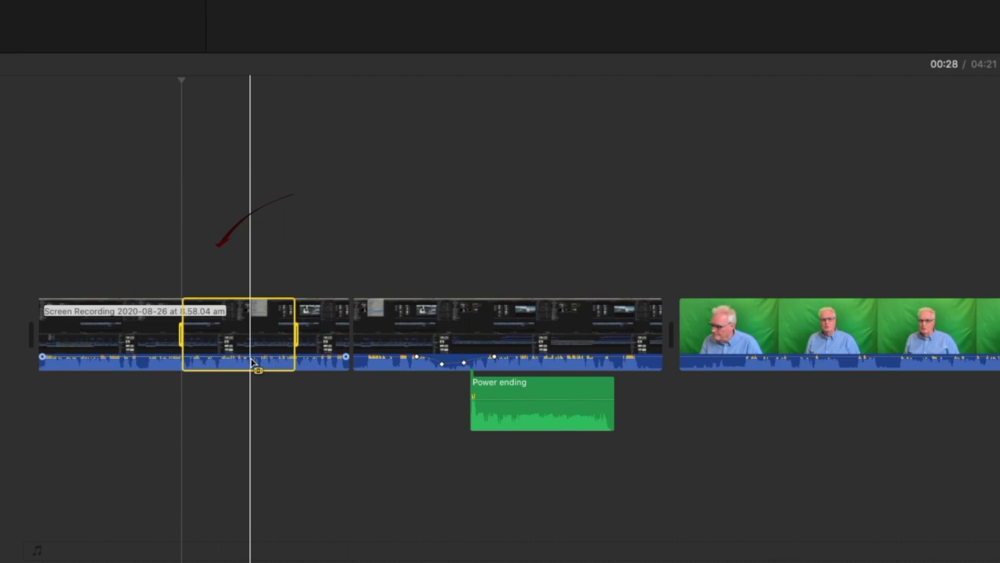
pyautogui.moveTo(253, 356); pyautogui.dragTo(255, 361)
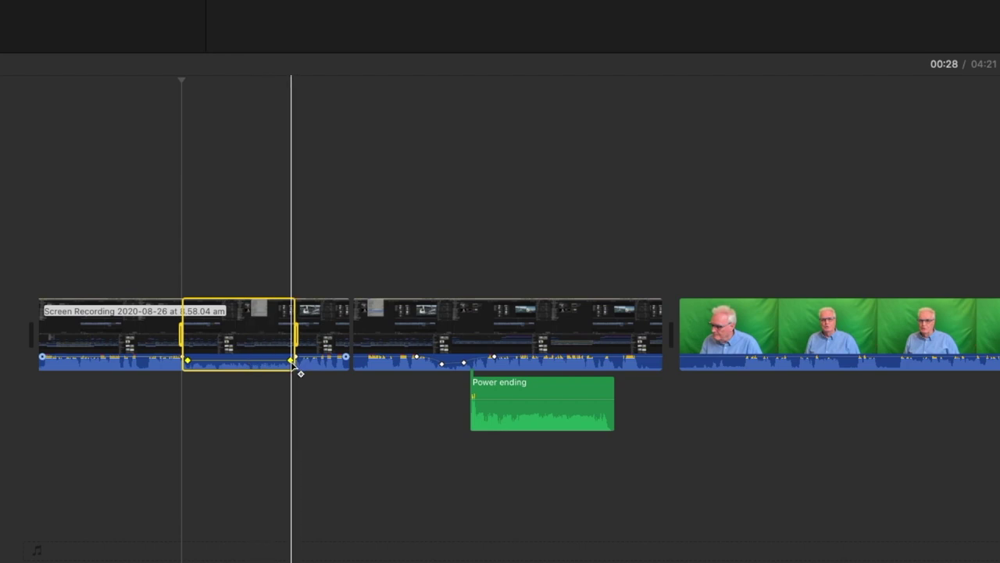
# Drag the range's volume keyframes to reposition its fade-in and fade-out points
pyautogui.click(263, 350)
pyautogui.click(263, 350)
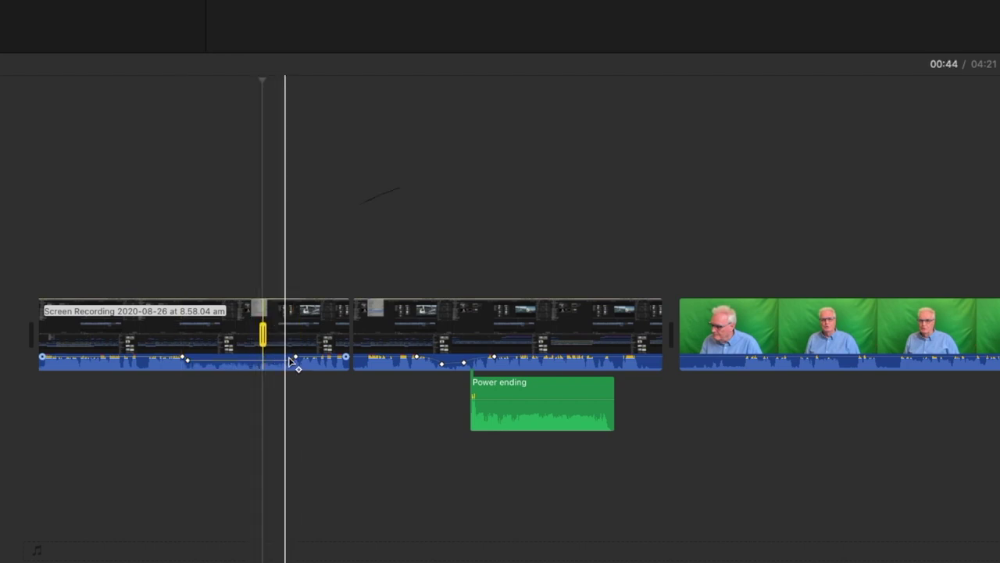
pyautogui.moveTo(302, 356); pyautogui.dragTo(318, 357)
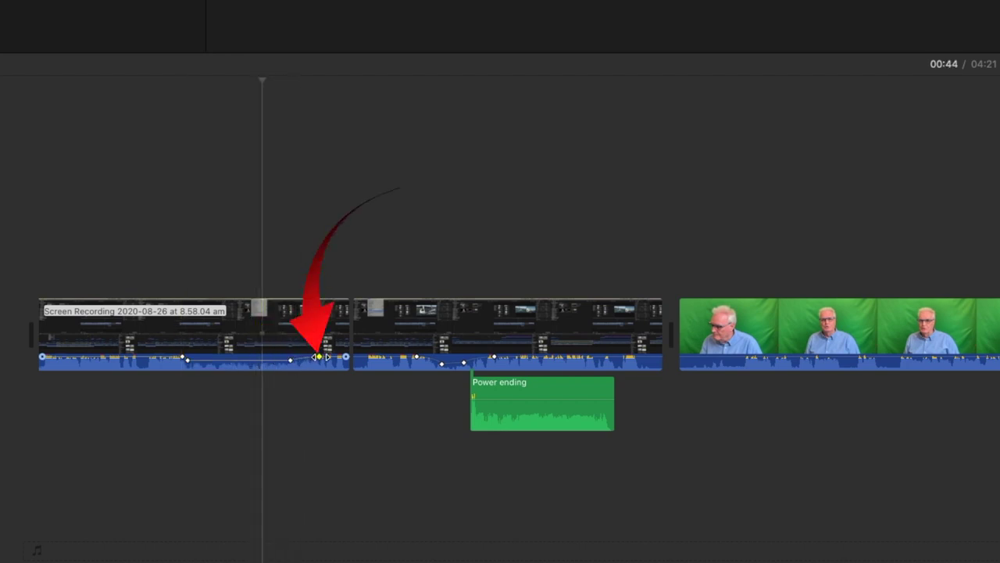
pyautogui.moveTo(190, 365); pyautogui.dragTo(202, 360)
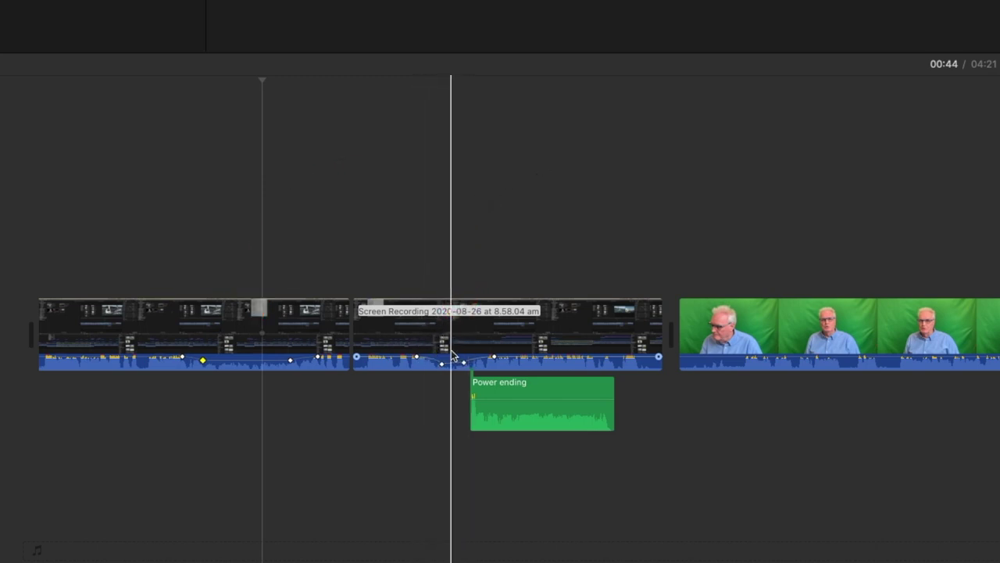
# On the second screen recording clip, choose Echo Delay from the Audio Effect list
pyautogui.click(552, 334)
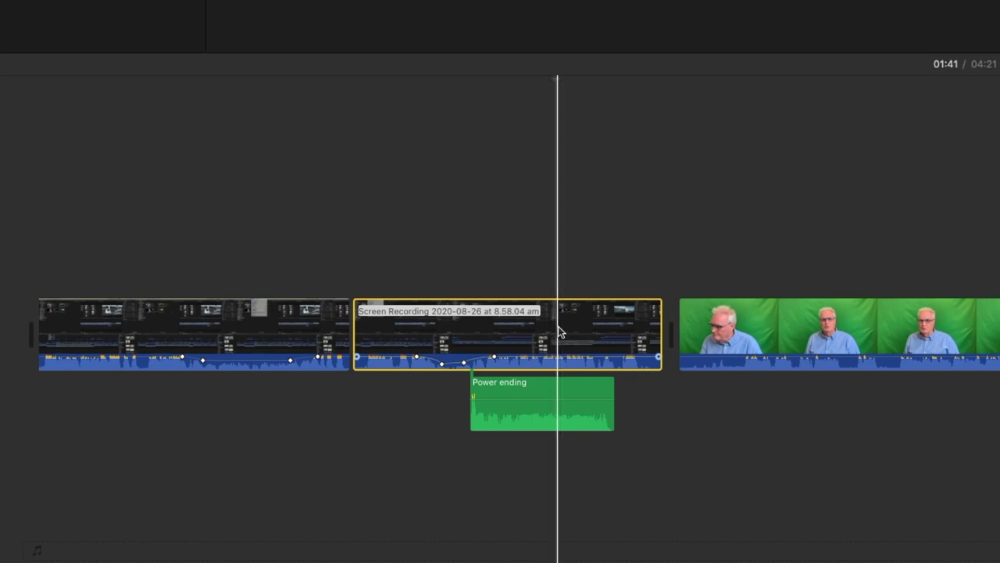
pyautogui.press('space')
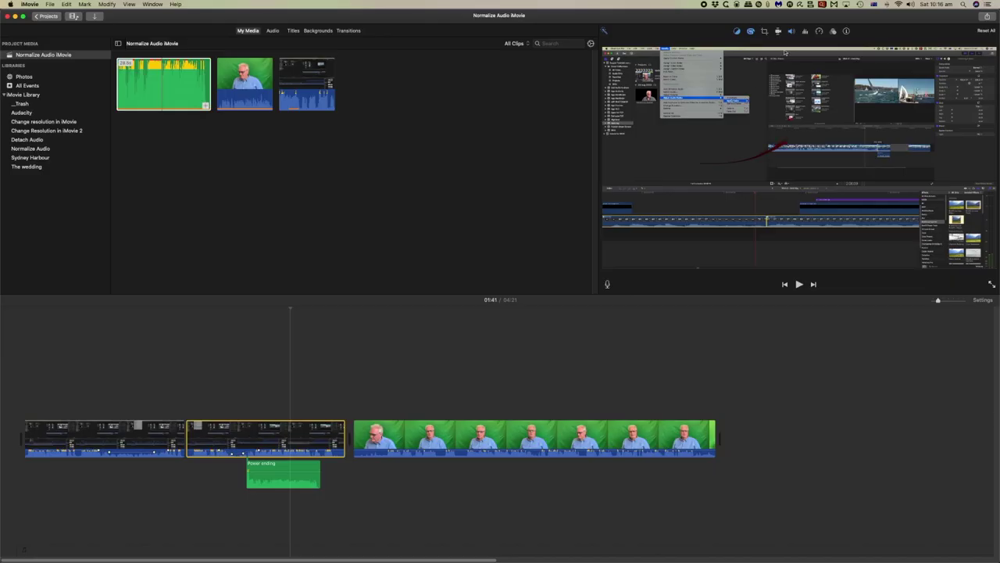
pyautogui.click(833, 31)
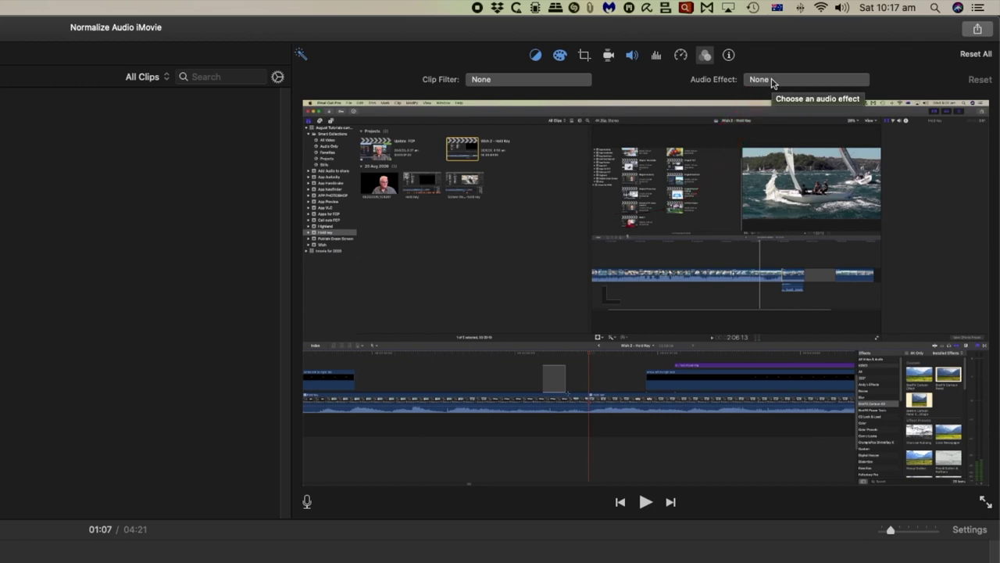
pyautogui.click(770, 81)
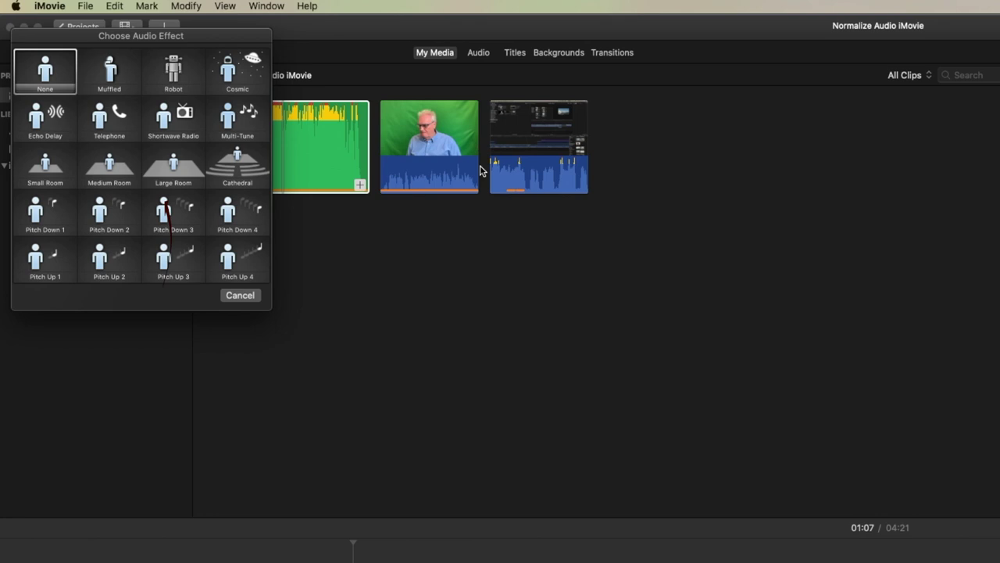
pyautogui.click(40, 114)
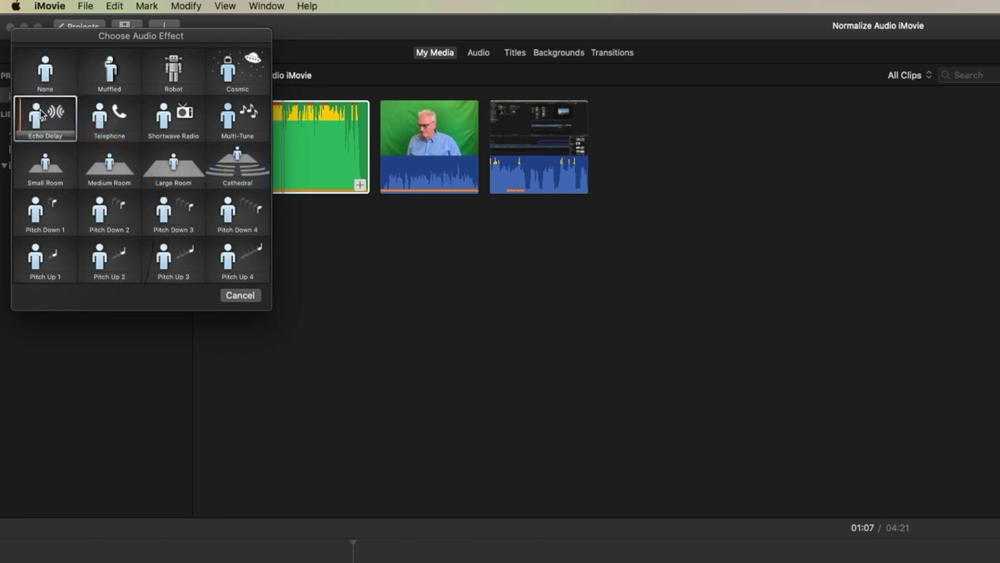